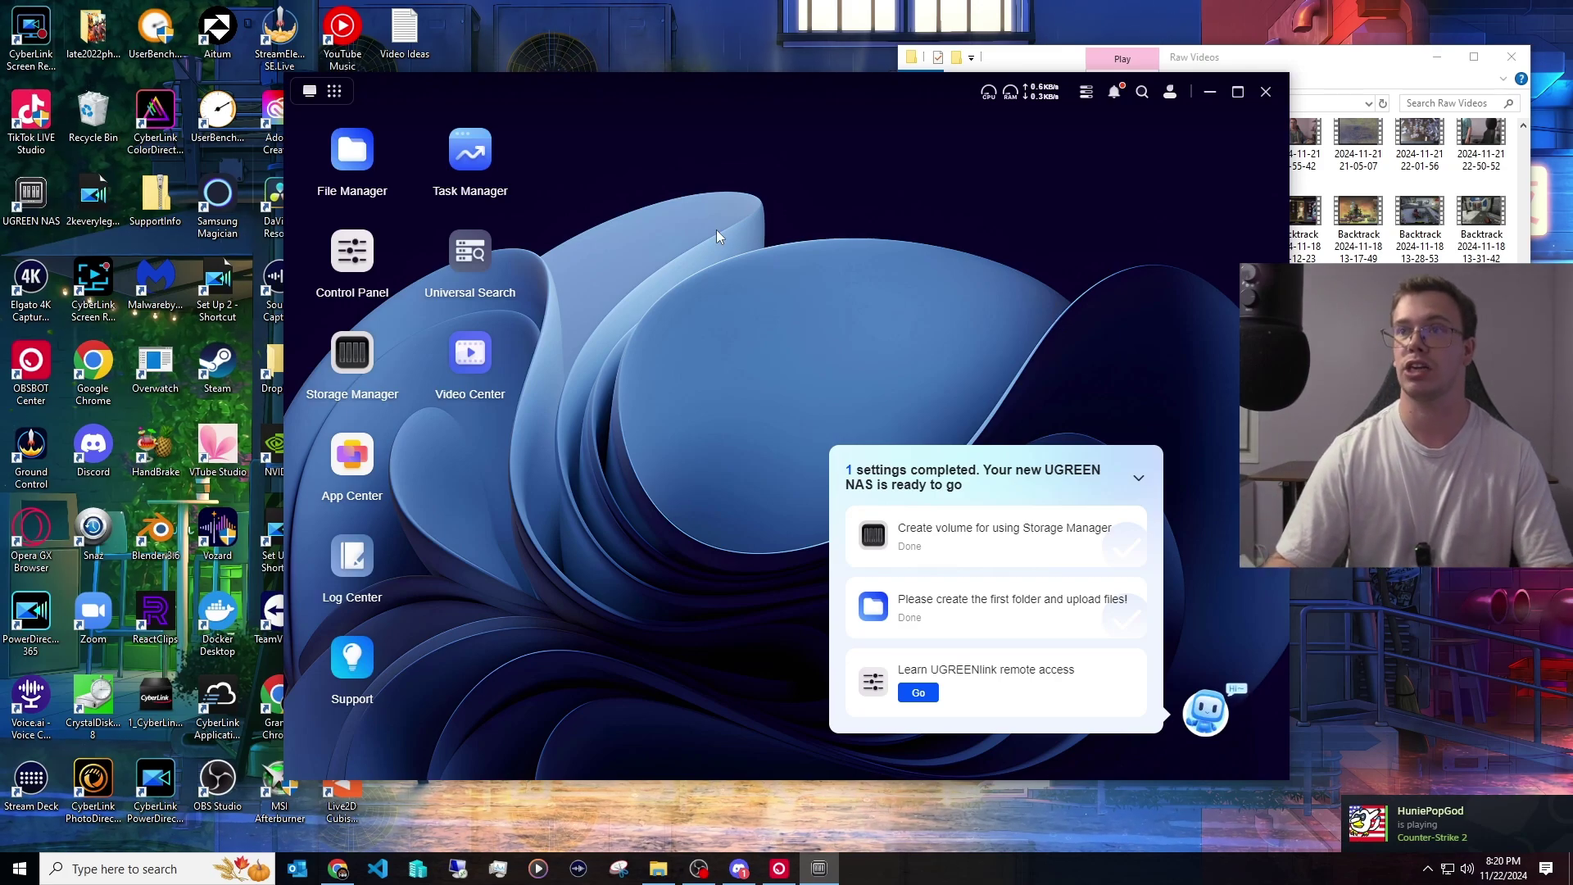
# Step: Check the NAS memory usage in Task Manager and the installed hard disks in Storage Manager
pyautogui.click(471, 150)
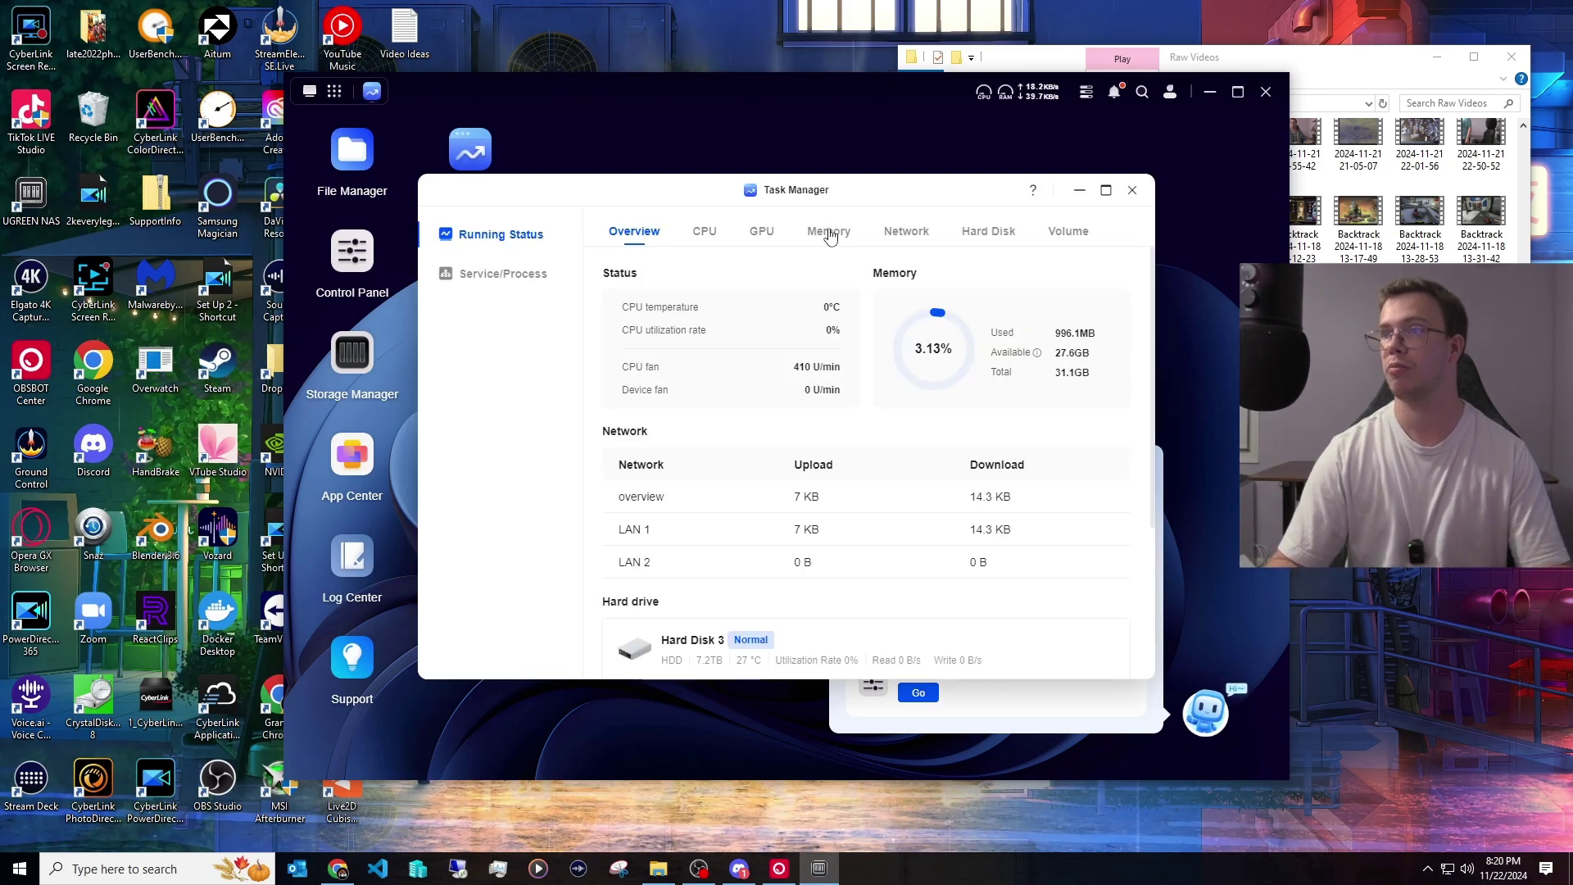
pyautogui.click(829, 229)
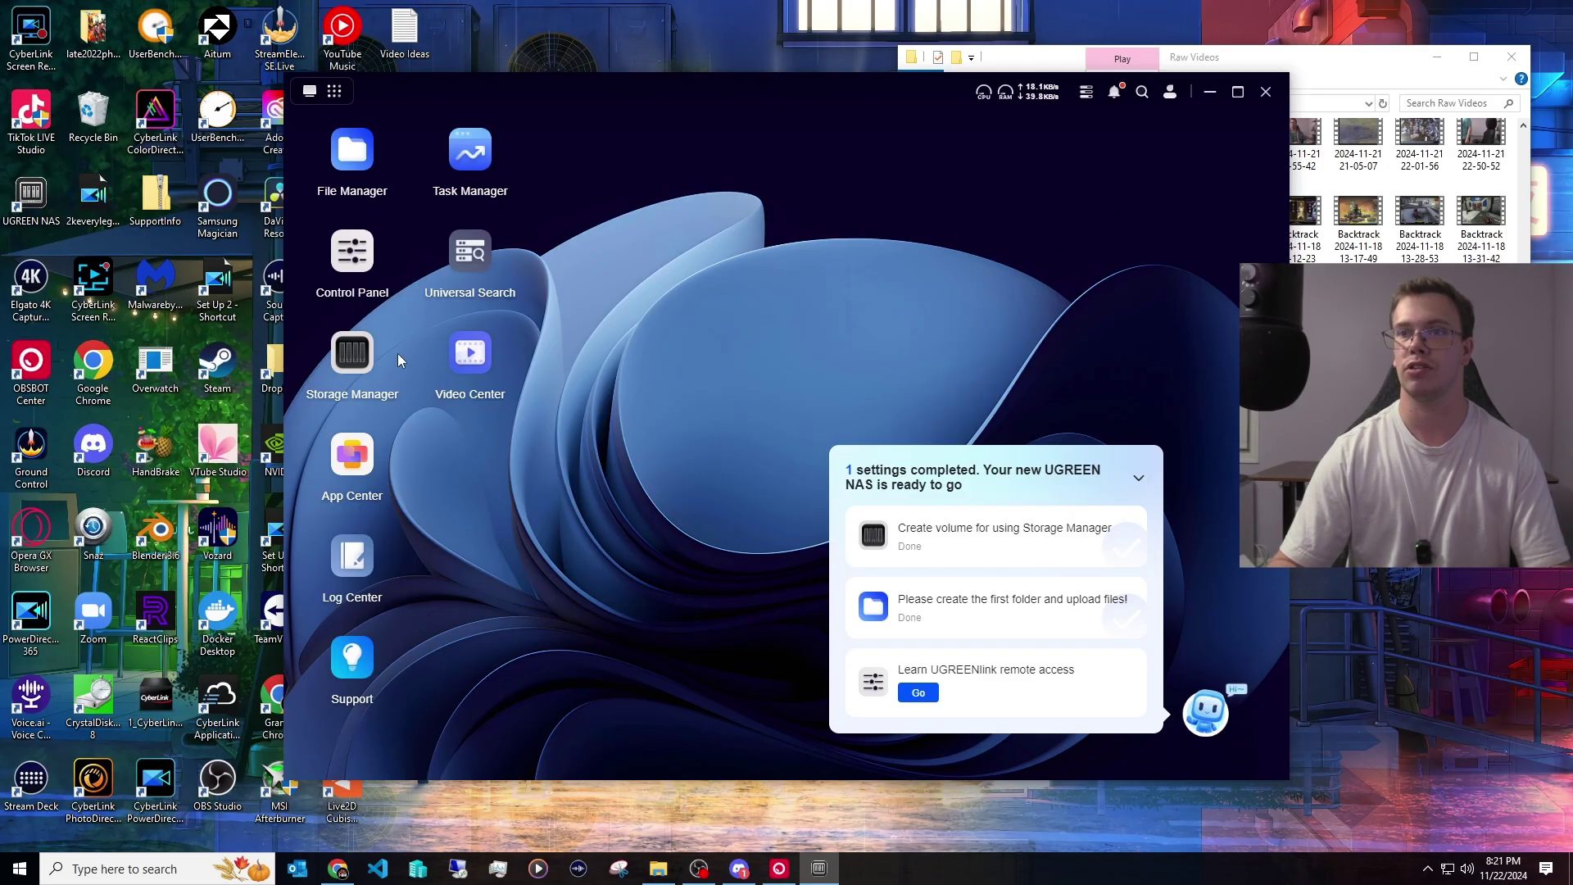
pyautogui.click(363, 360)
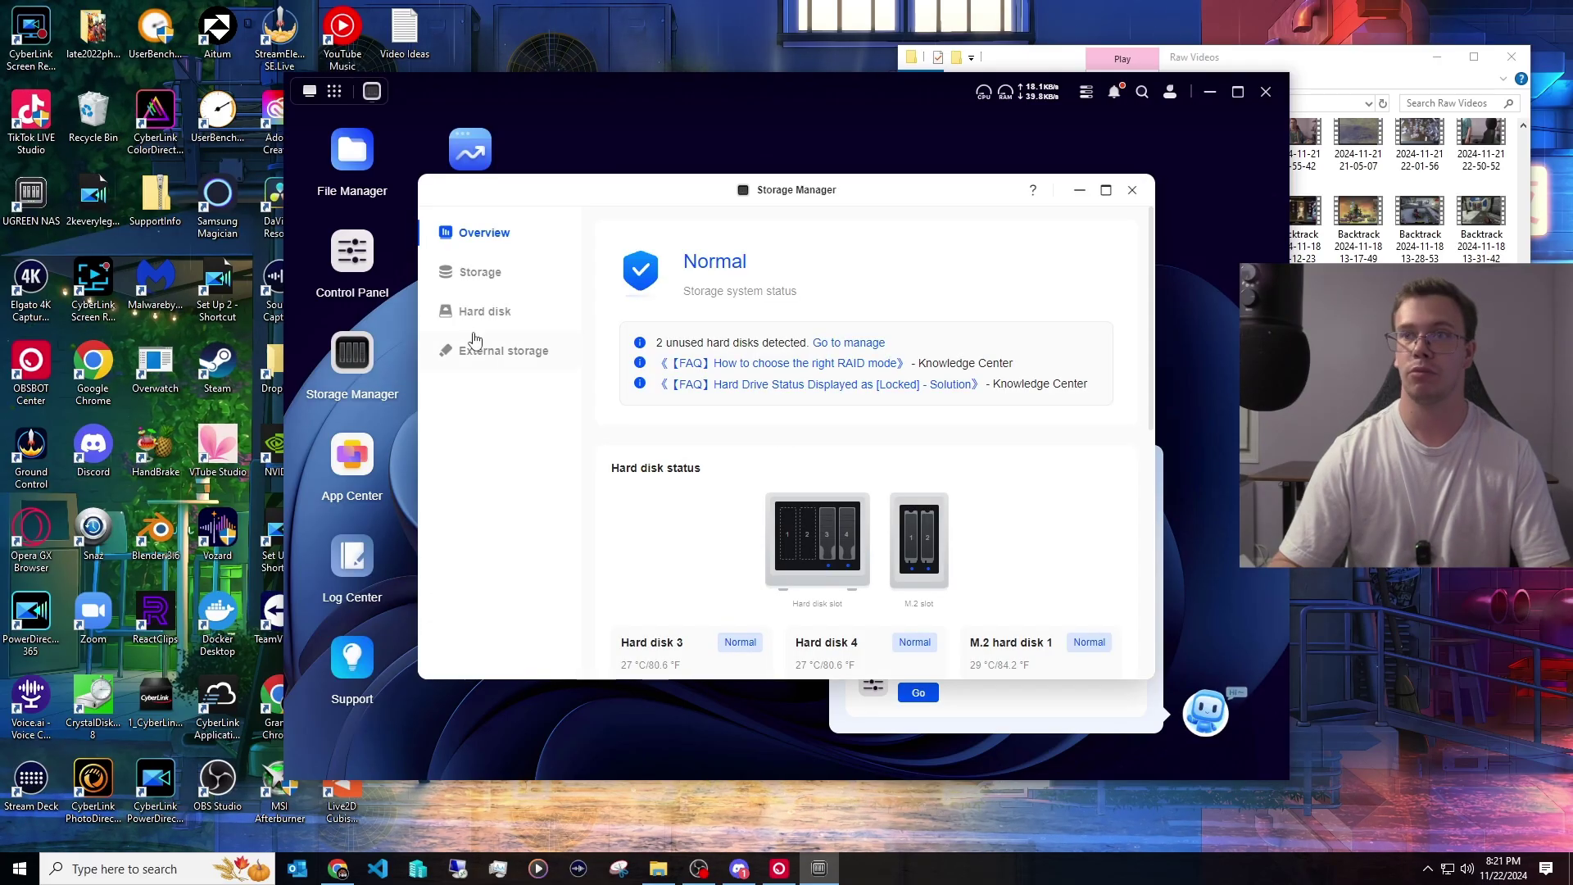
pyautogui.click(485, 320)
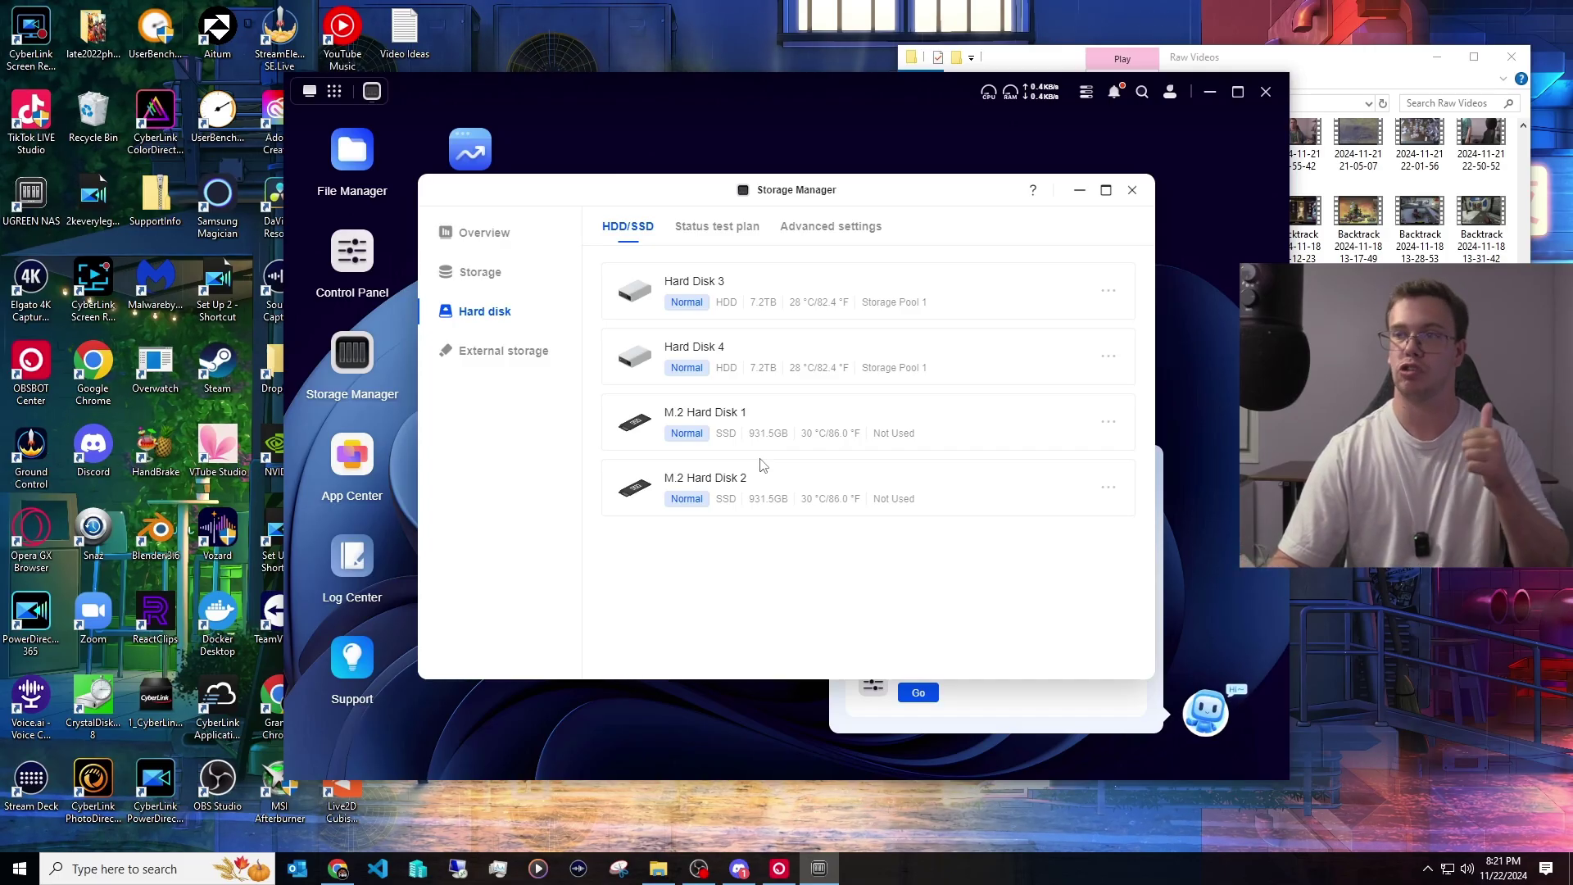
# Step: Open SSD cache management for Storage Pool 1 and start creating an SSD cache
pyautogui.click(496, 277)
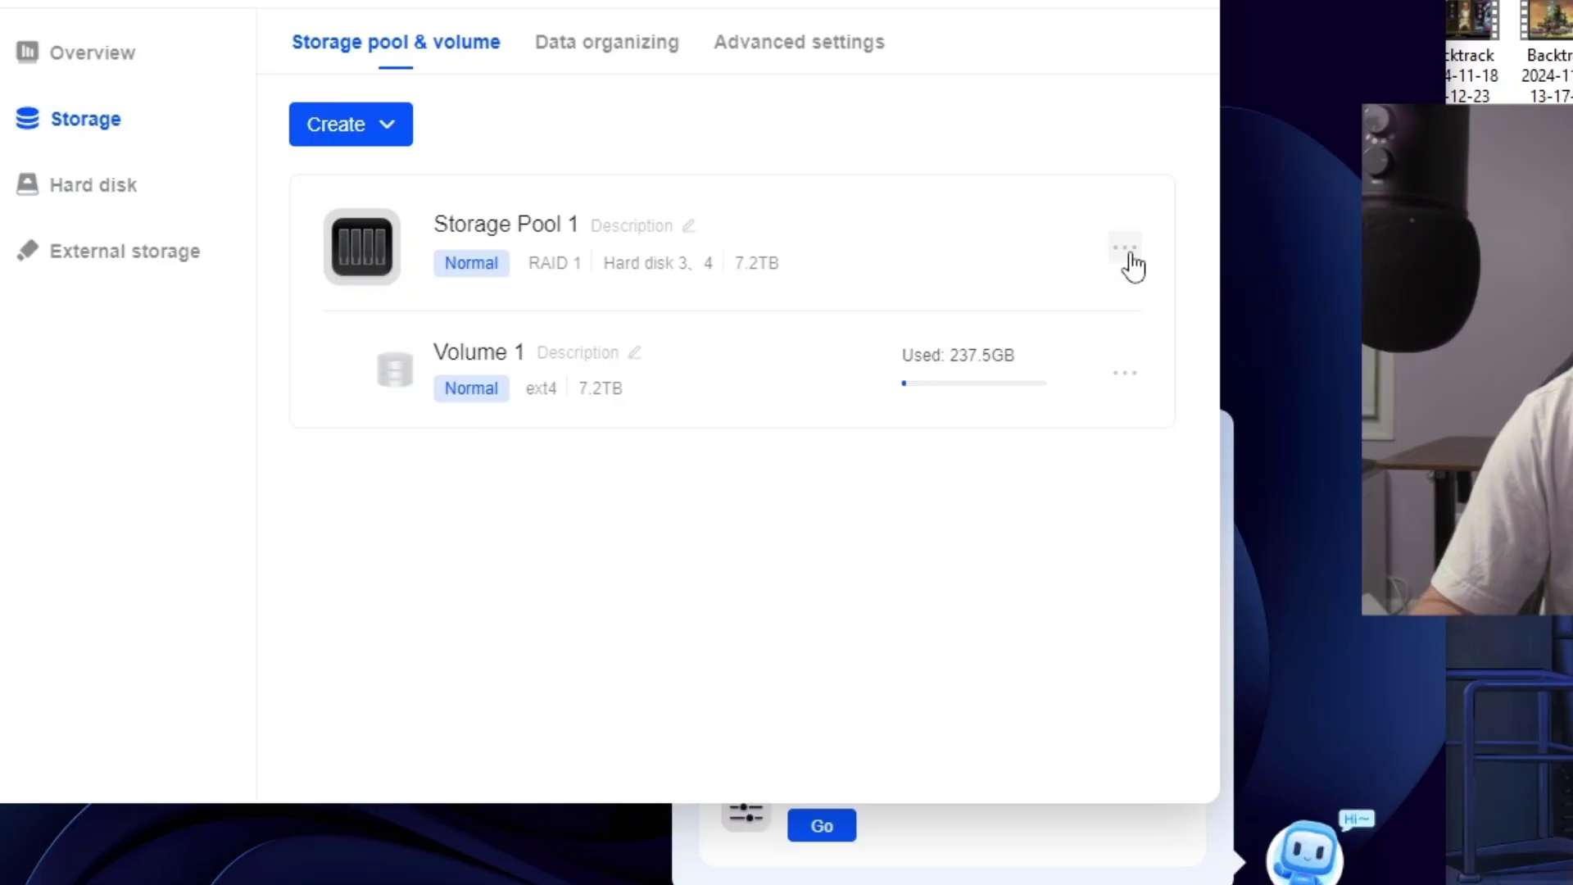
pyautogui.click(1098, 349)
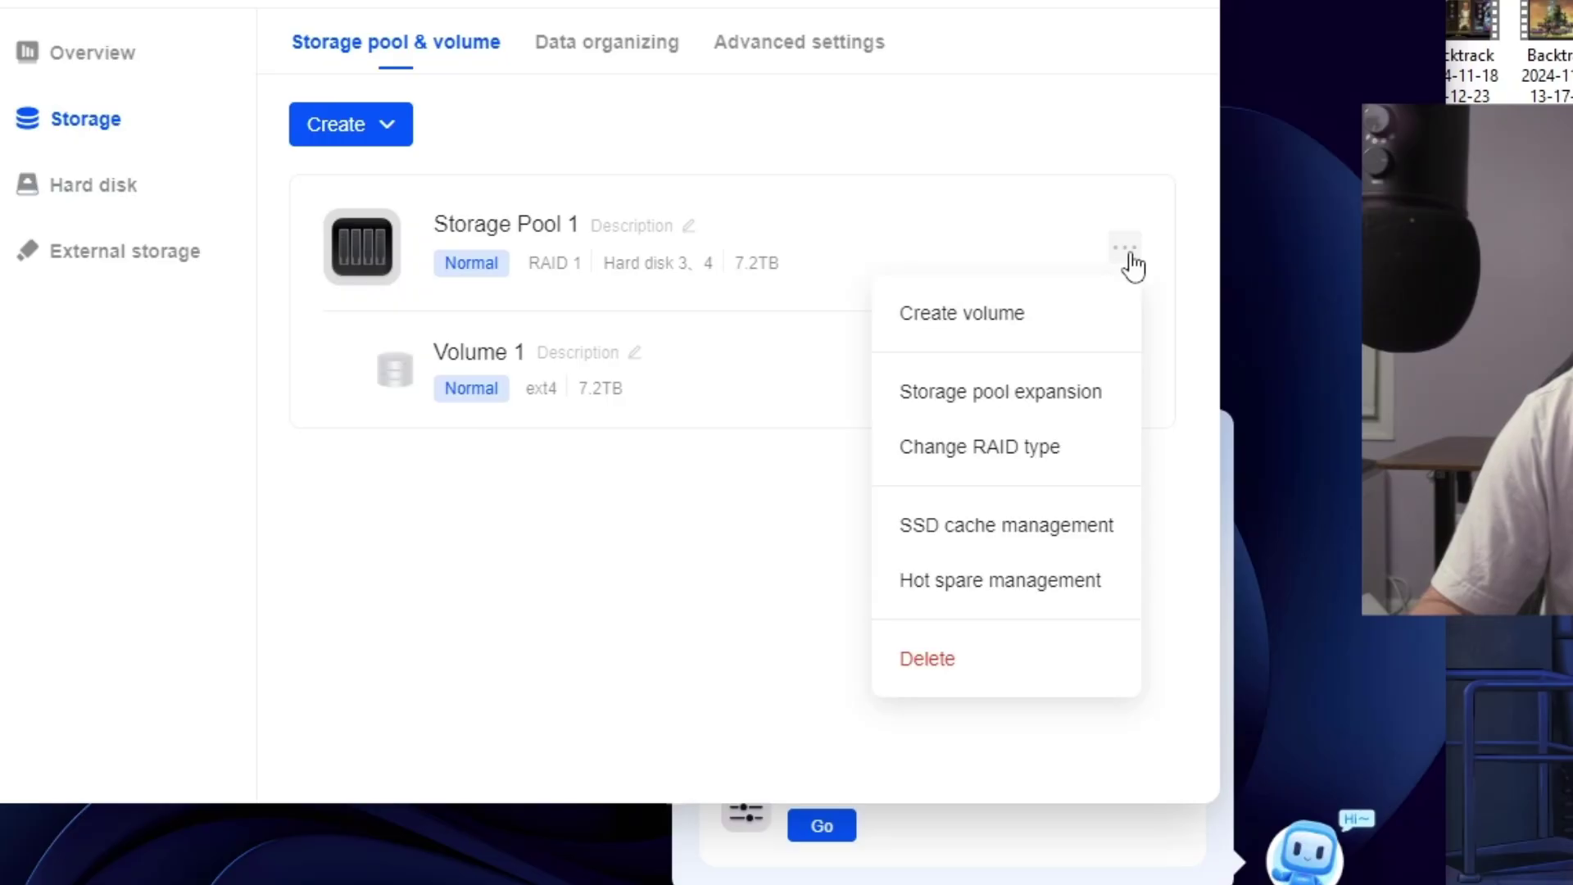
pyautogui.click(1039, 533)
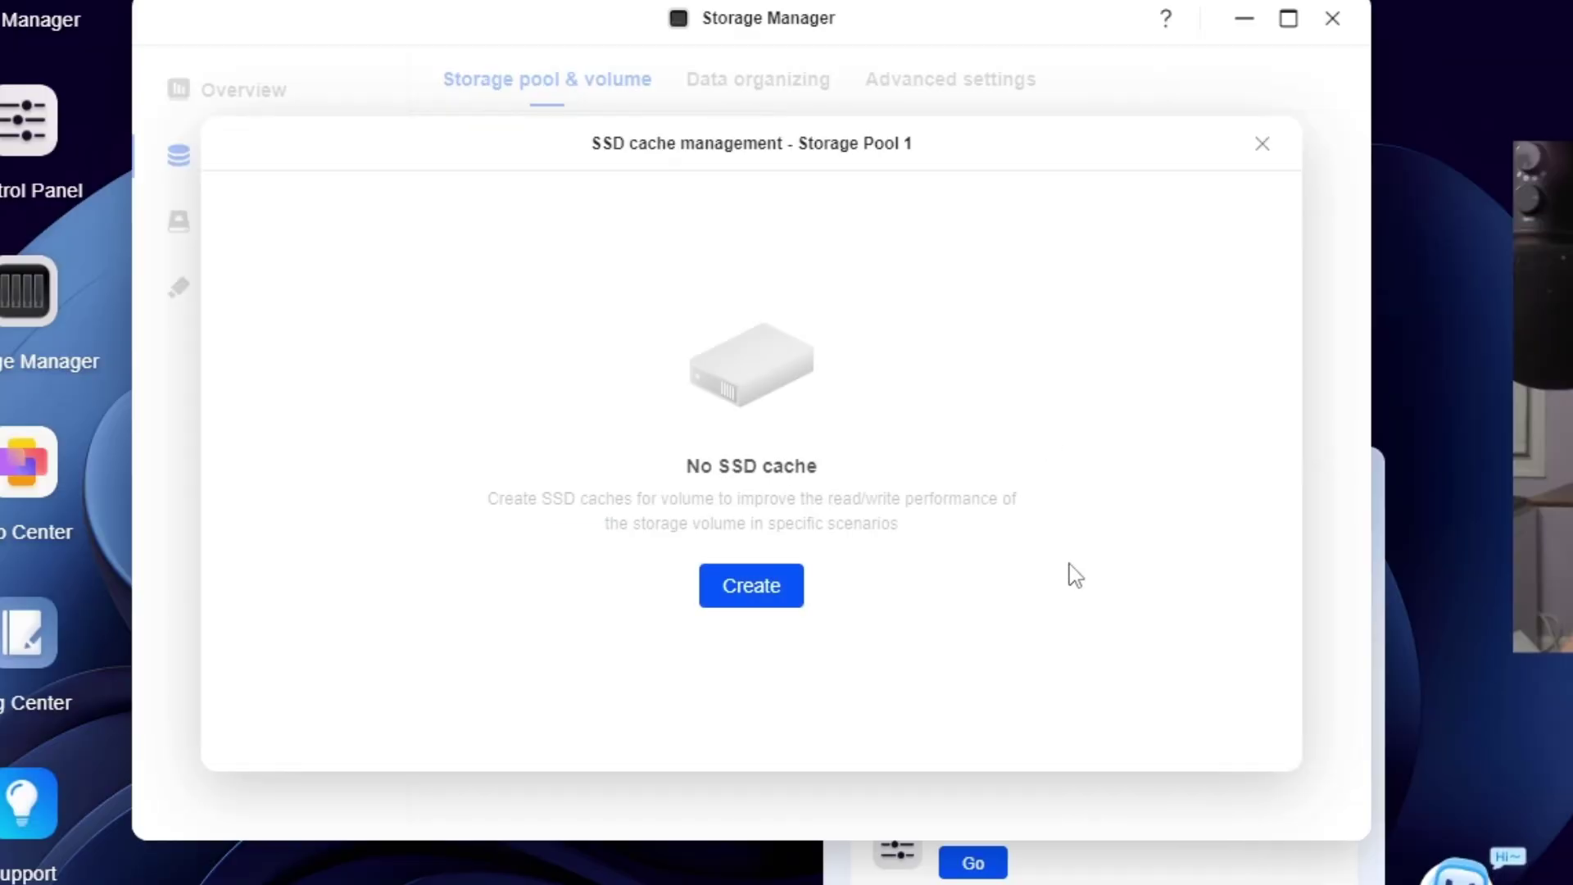
pyautogui.click(779, 591)
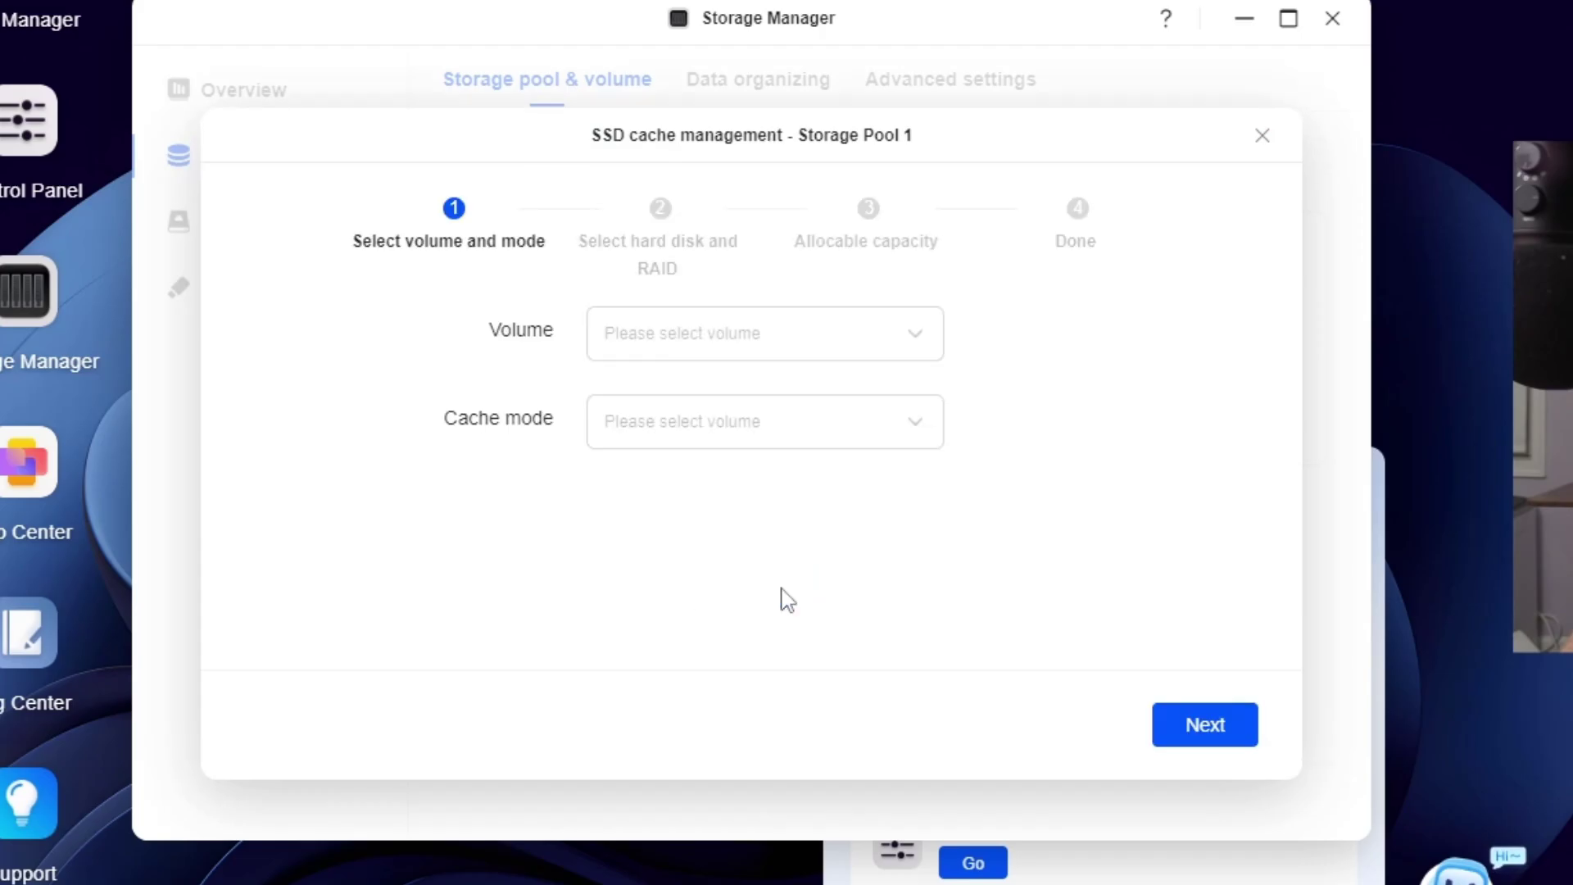
# Step: Assign the cache to Volume 1 in Read/write cache mode and accept the data loss risk
pyautogui.click(680, 344)
pyautogui.click(728, 418)
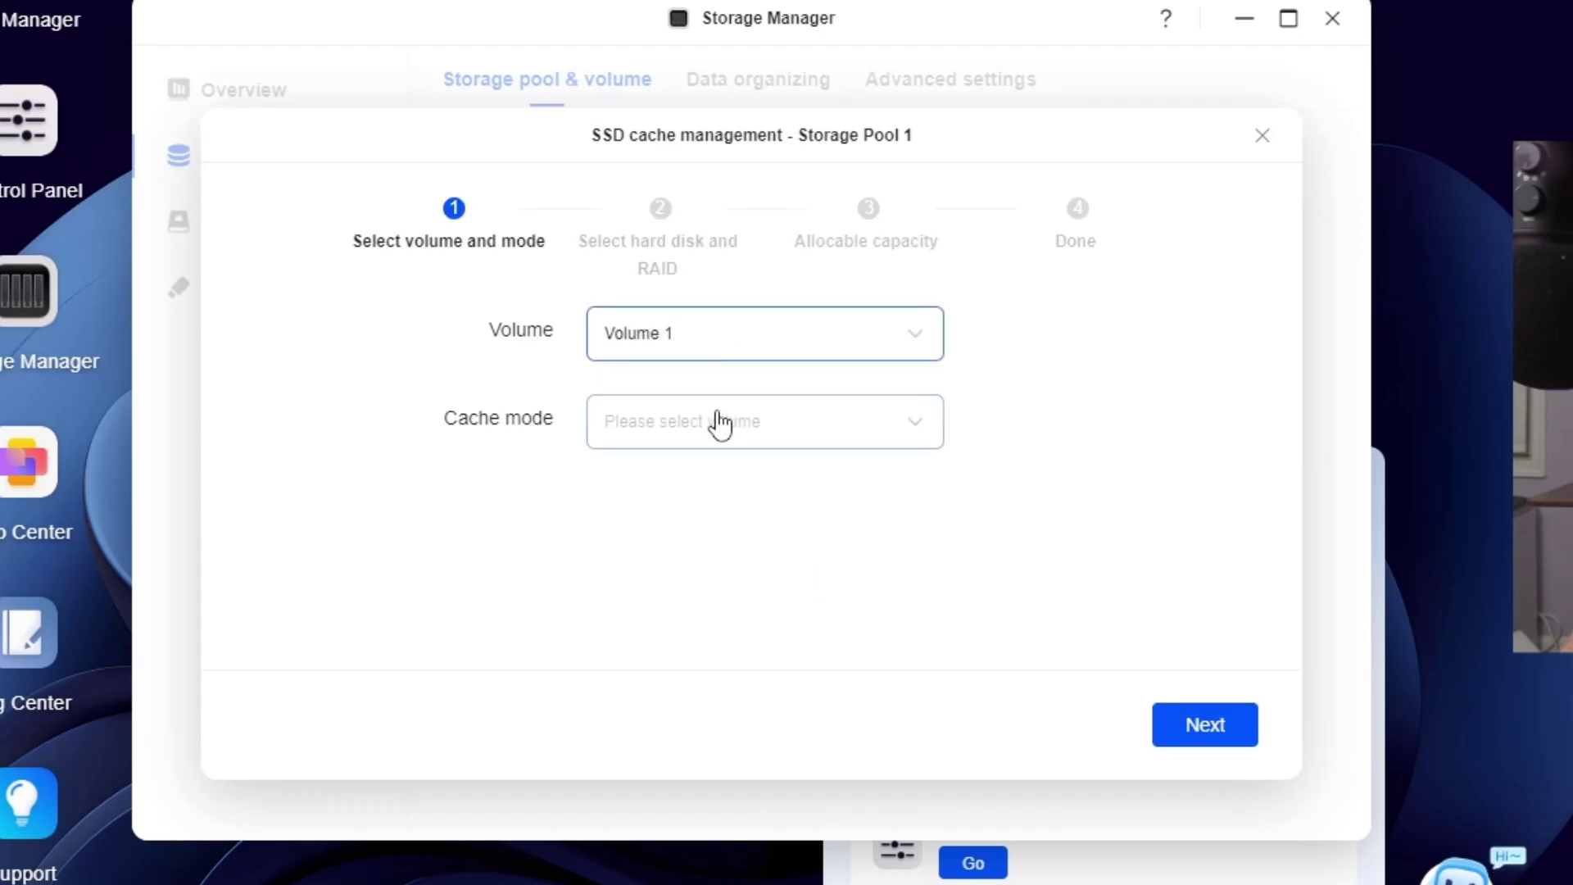
pyautogui.click(697, 435)
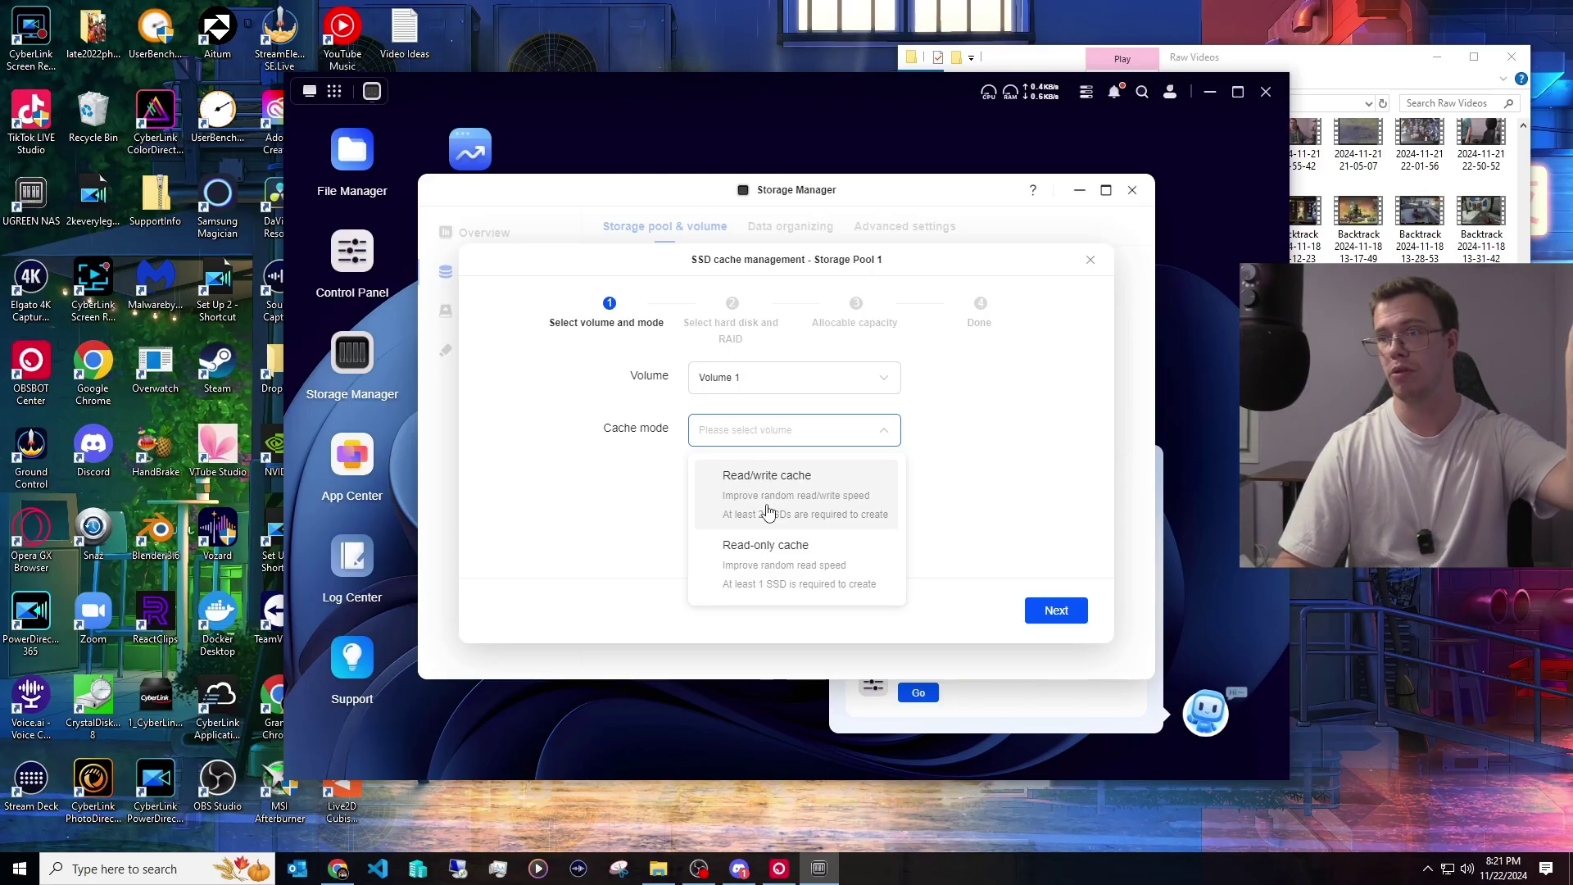
pyautogui.click(767, 512)
pyautogui.click(1049, 613)
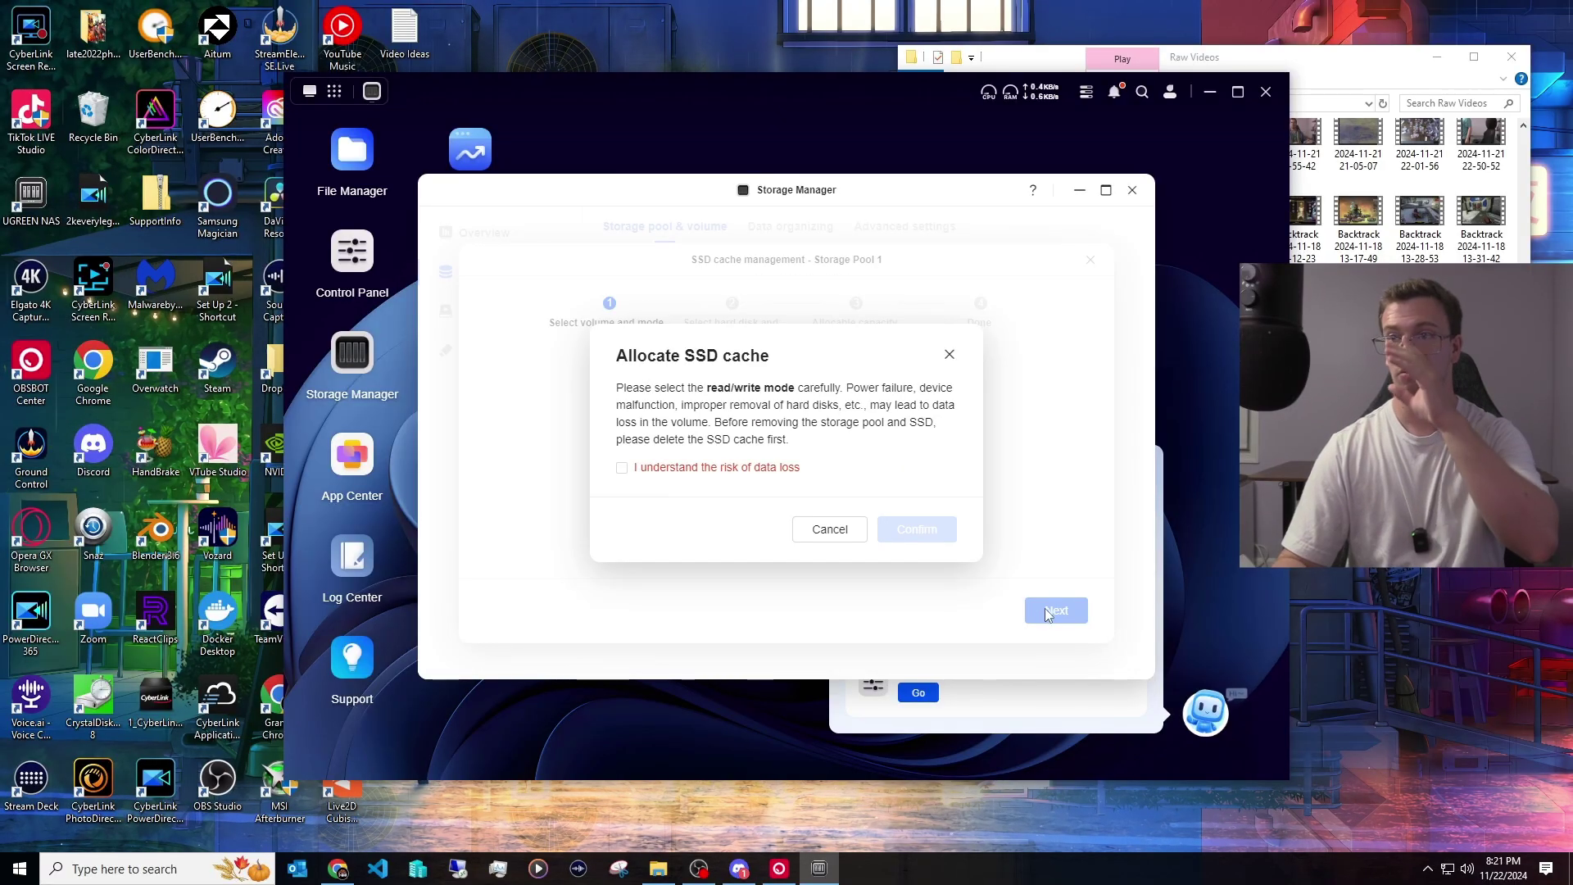
pyautogui.click(697, 472)
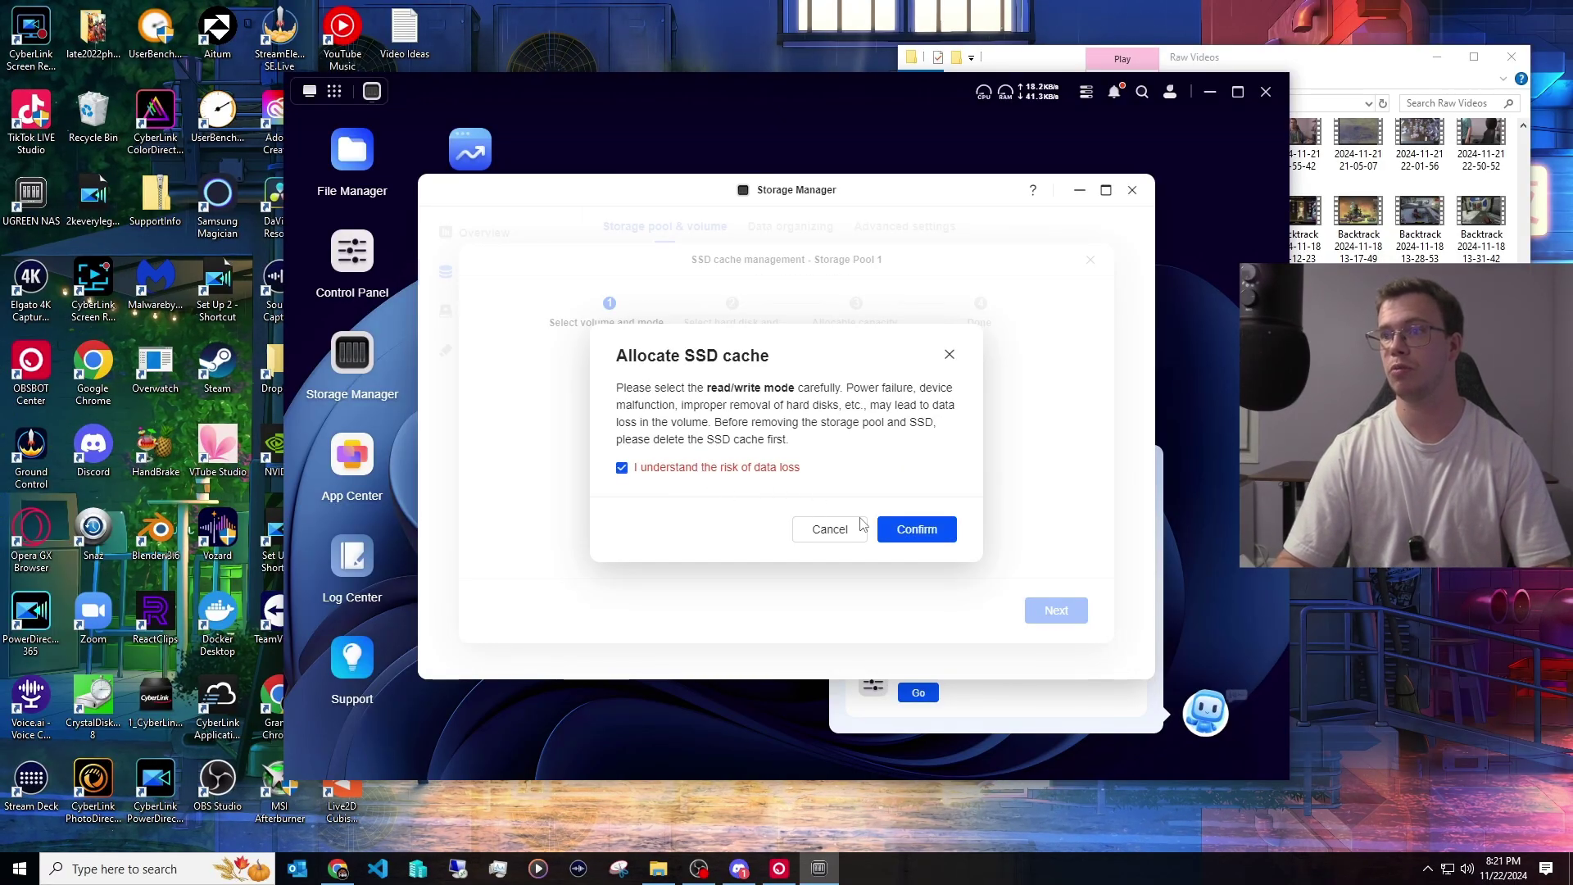
pyautogui.click(907, 537)
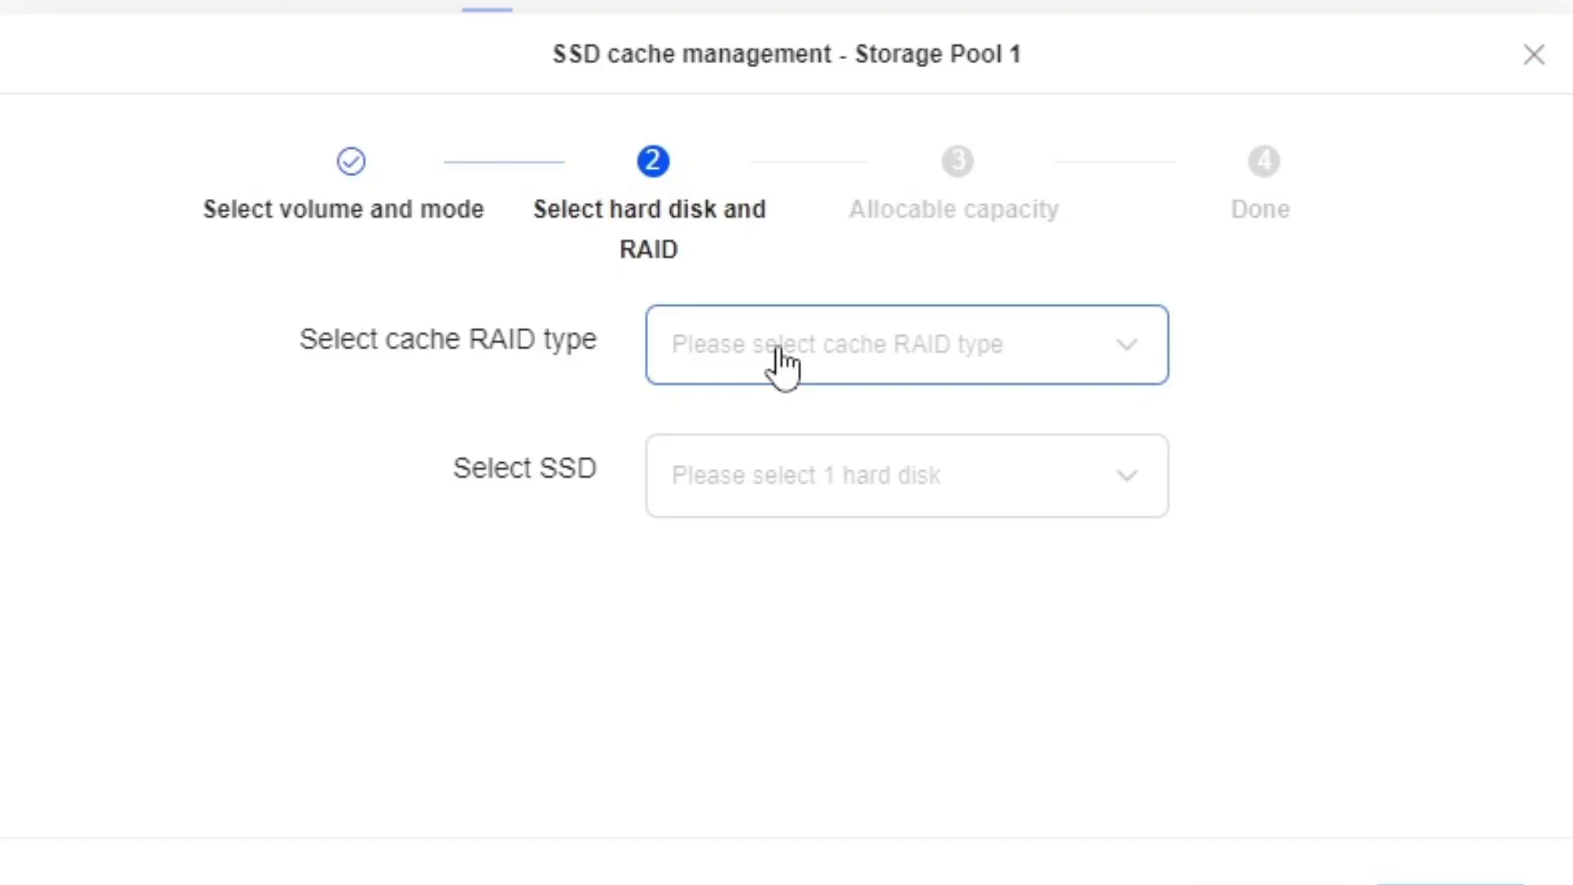
# Step: Set the cache RAID type to RAID 1 using M.2 Hard Disk 1 and M.2 Hard Disk 2
pyautogui.click(783, 384)
pyautogui.click(810, 424)
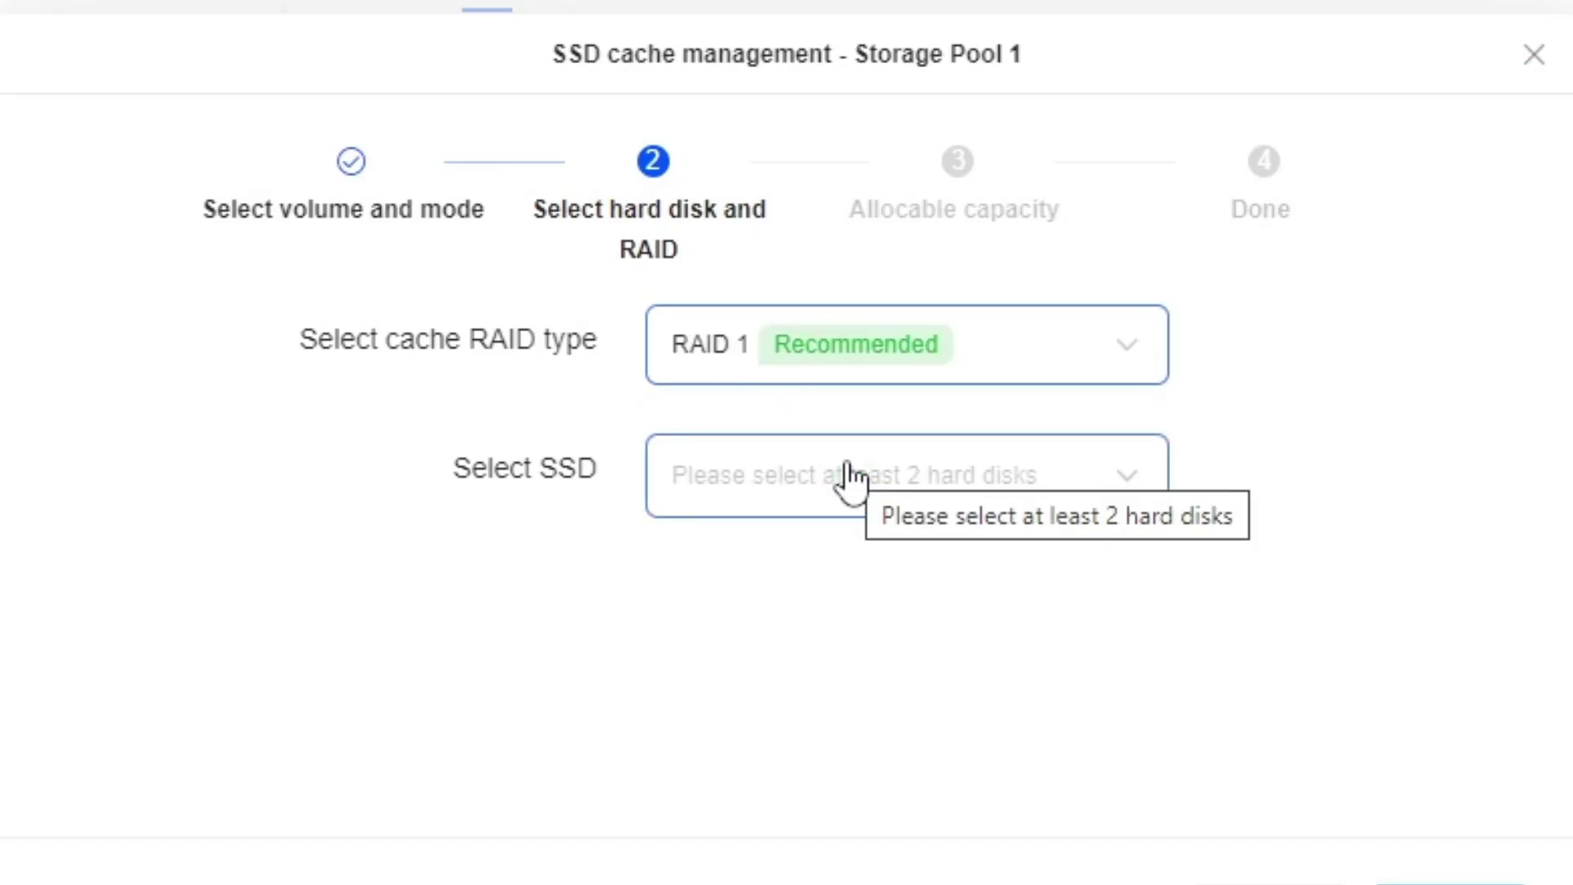
pyautogui.click(850, 478)
pyautogui.click(832, 592)
pyautogui.click(816, 671)
pyautogui.click(413, 677)
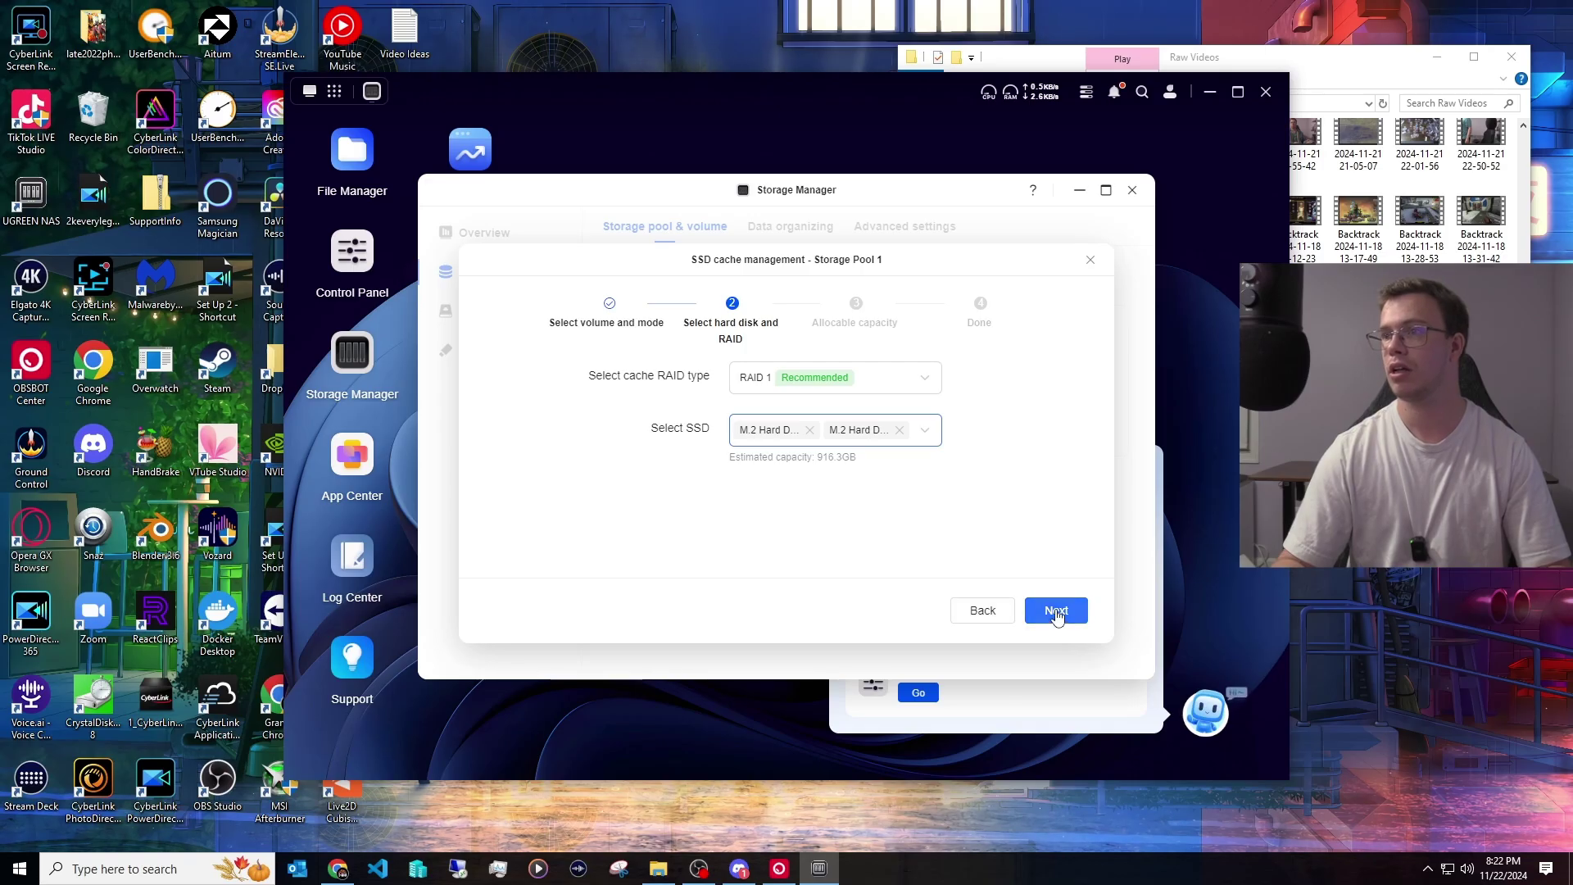
pyautogui.click(1055, 607)
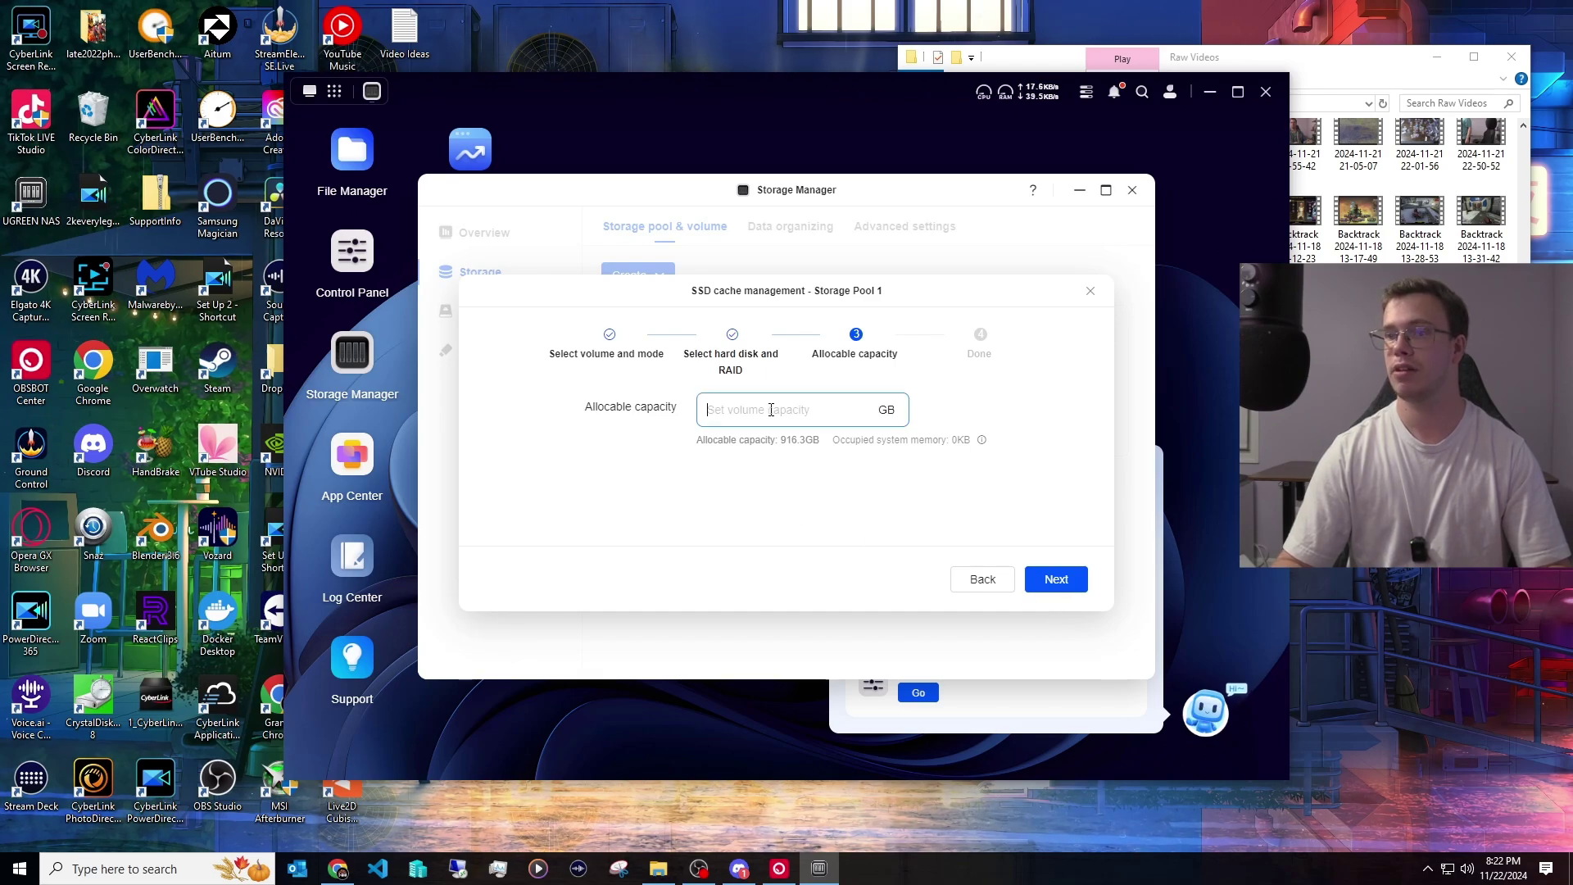
# Step: Allocate the full 916.3 GB capacity to the SSD cache, apply the configuration and confirm it
pyautogui.click(1056, 579)
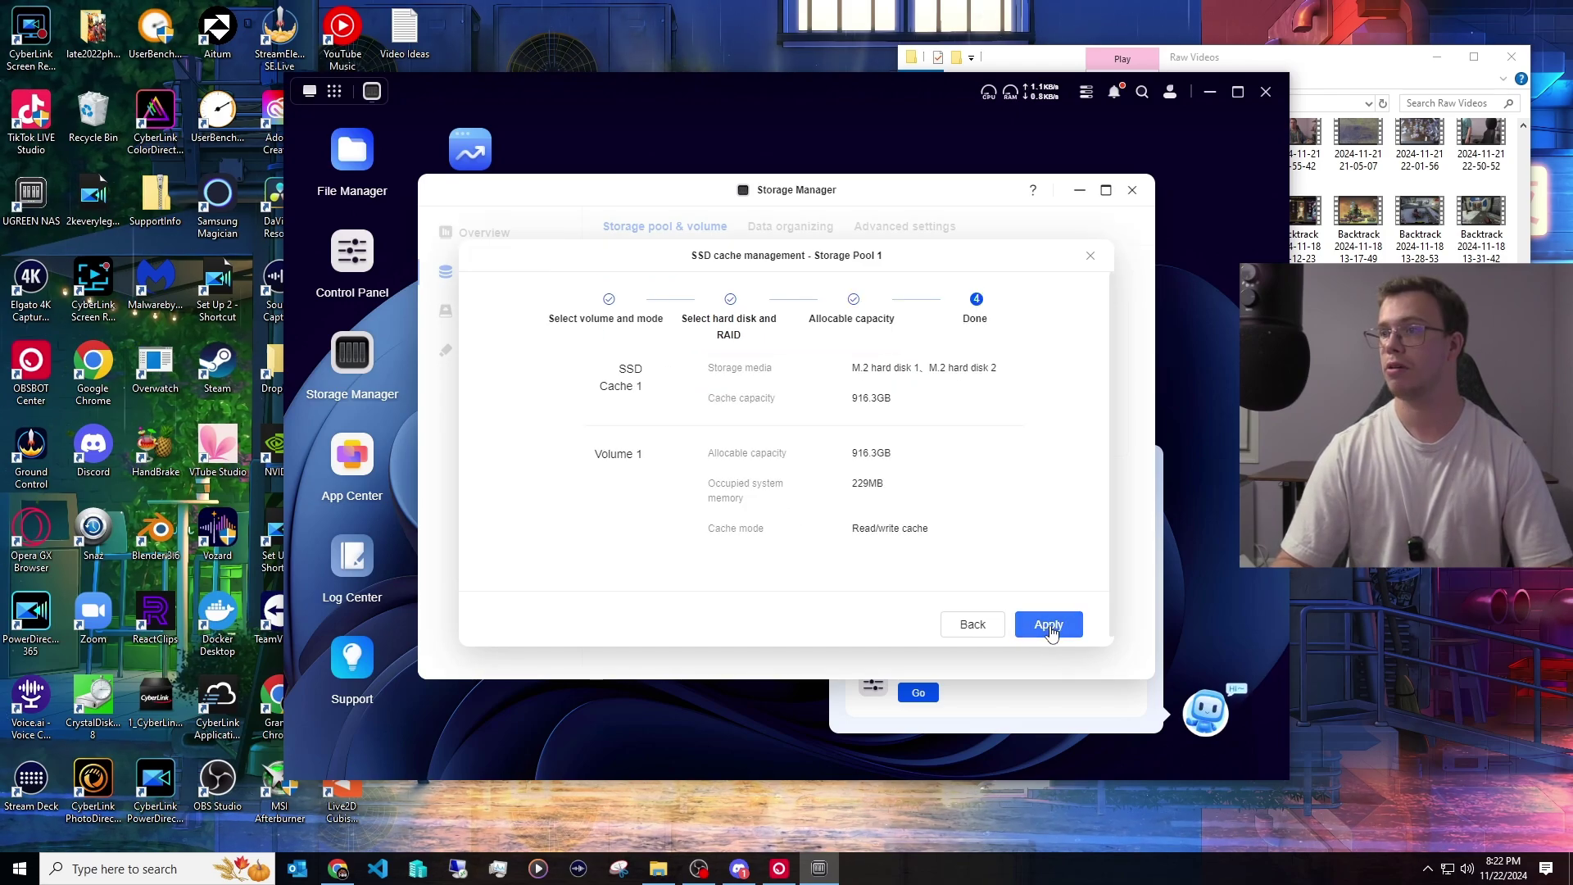
pyautogui.click(1050, 627)
pyautogui.click(916, 496)
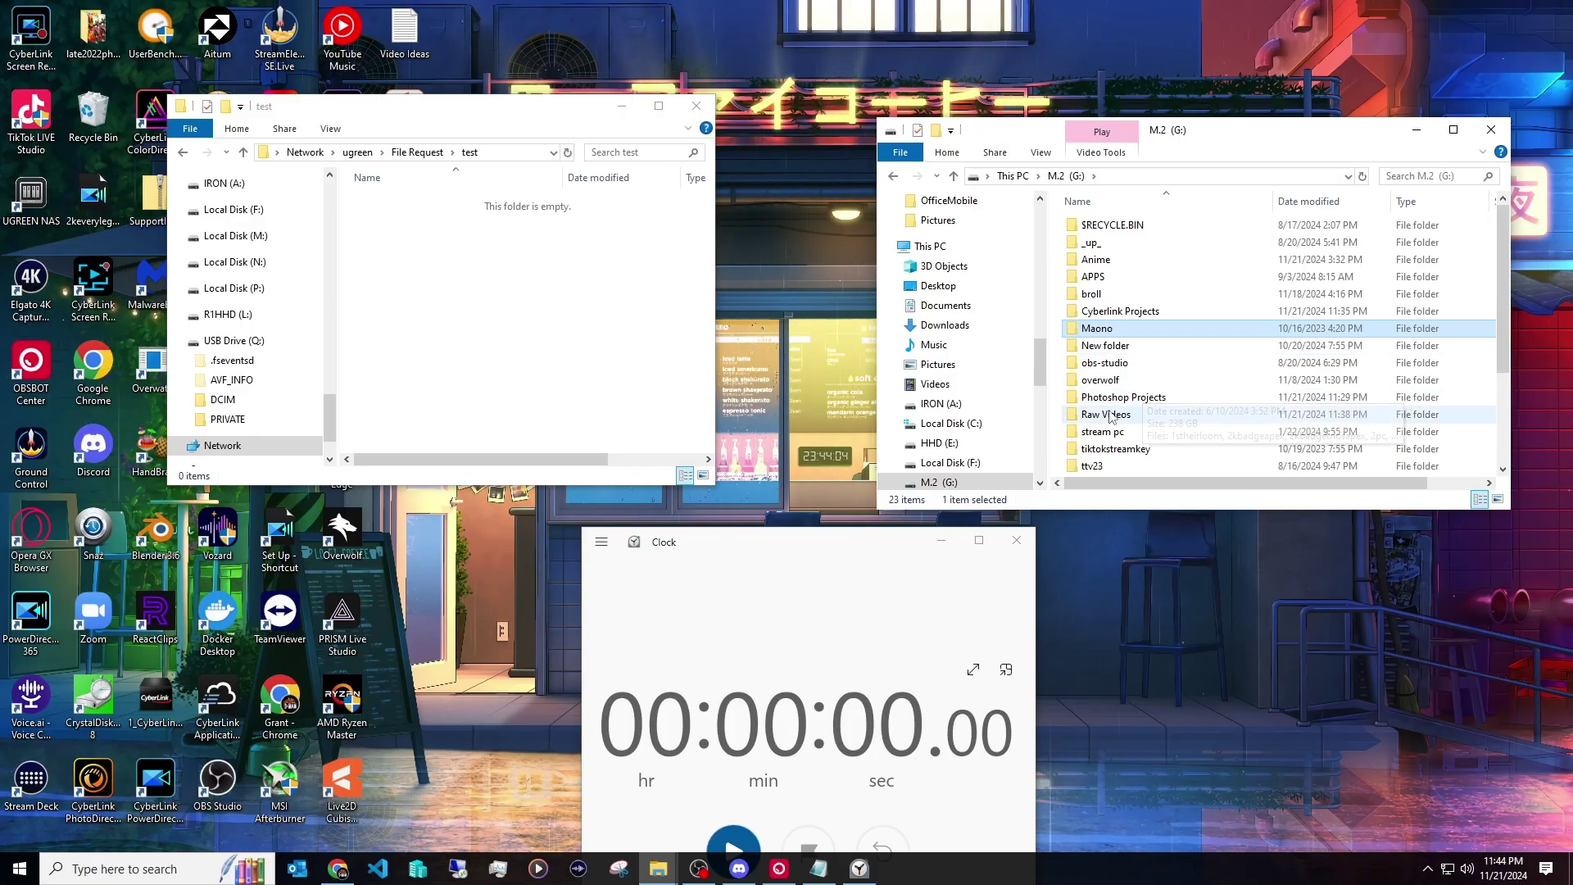
# Step: Copy all files from the Raw Videos folder on drive G: into the NAS test folder under File Request
pyautogui.moveTo(1111, 417)
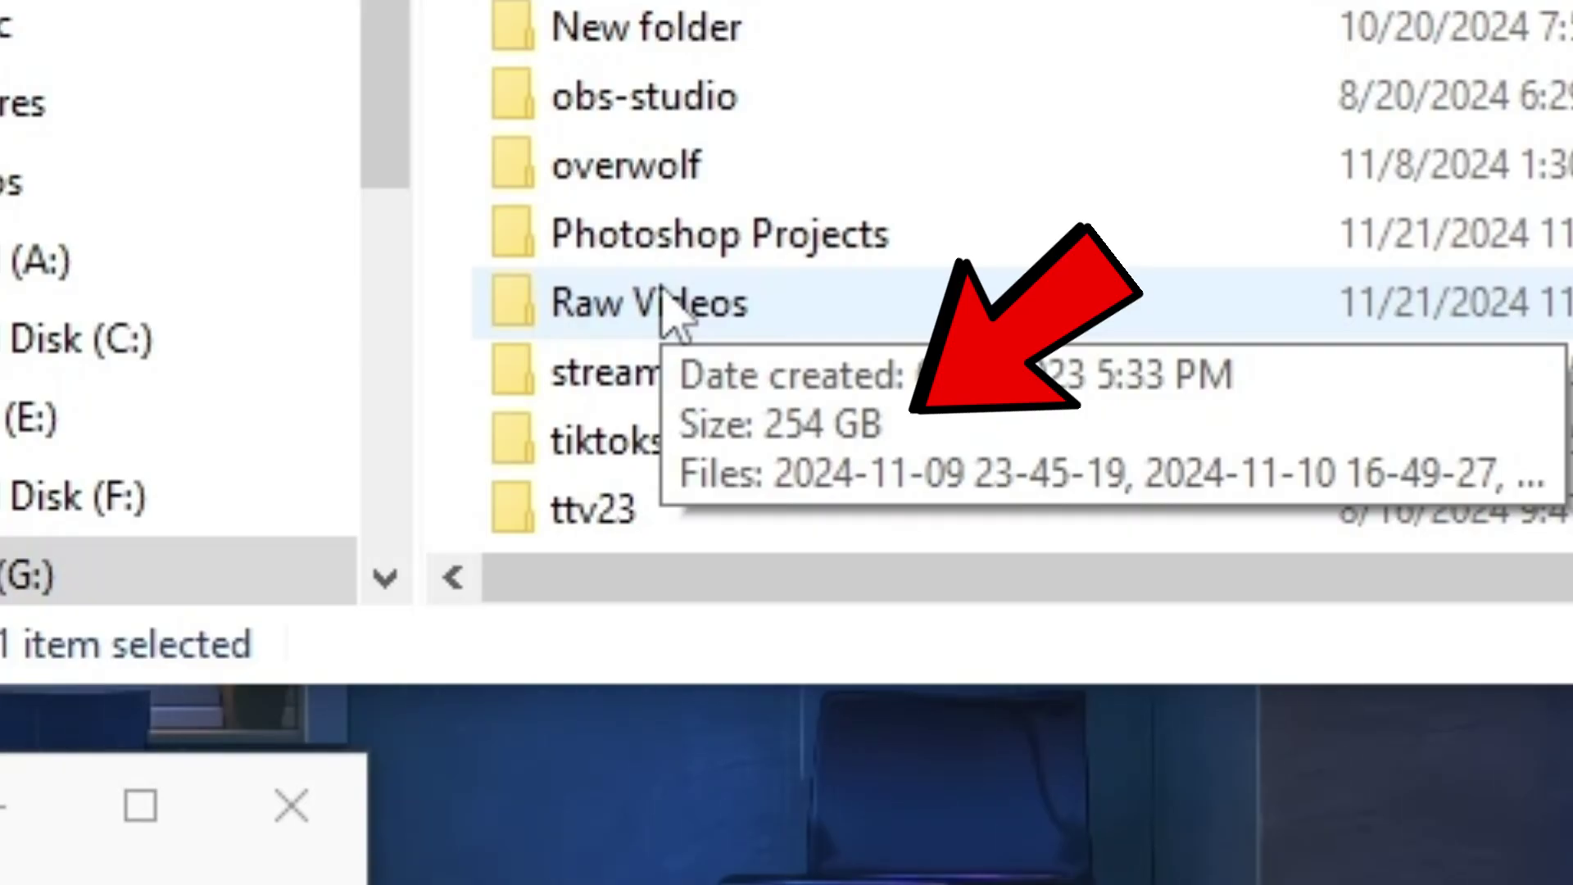
pyautogui.doubleClick(665, 297)
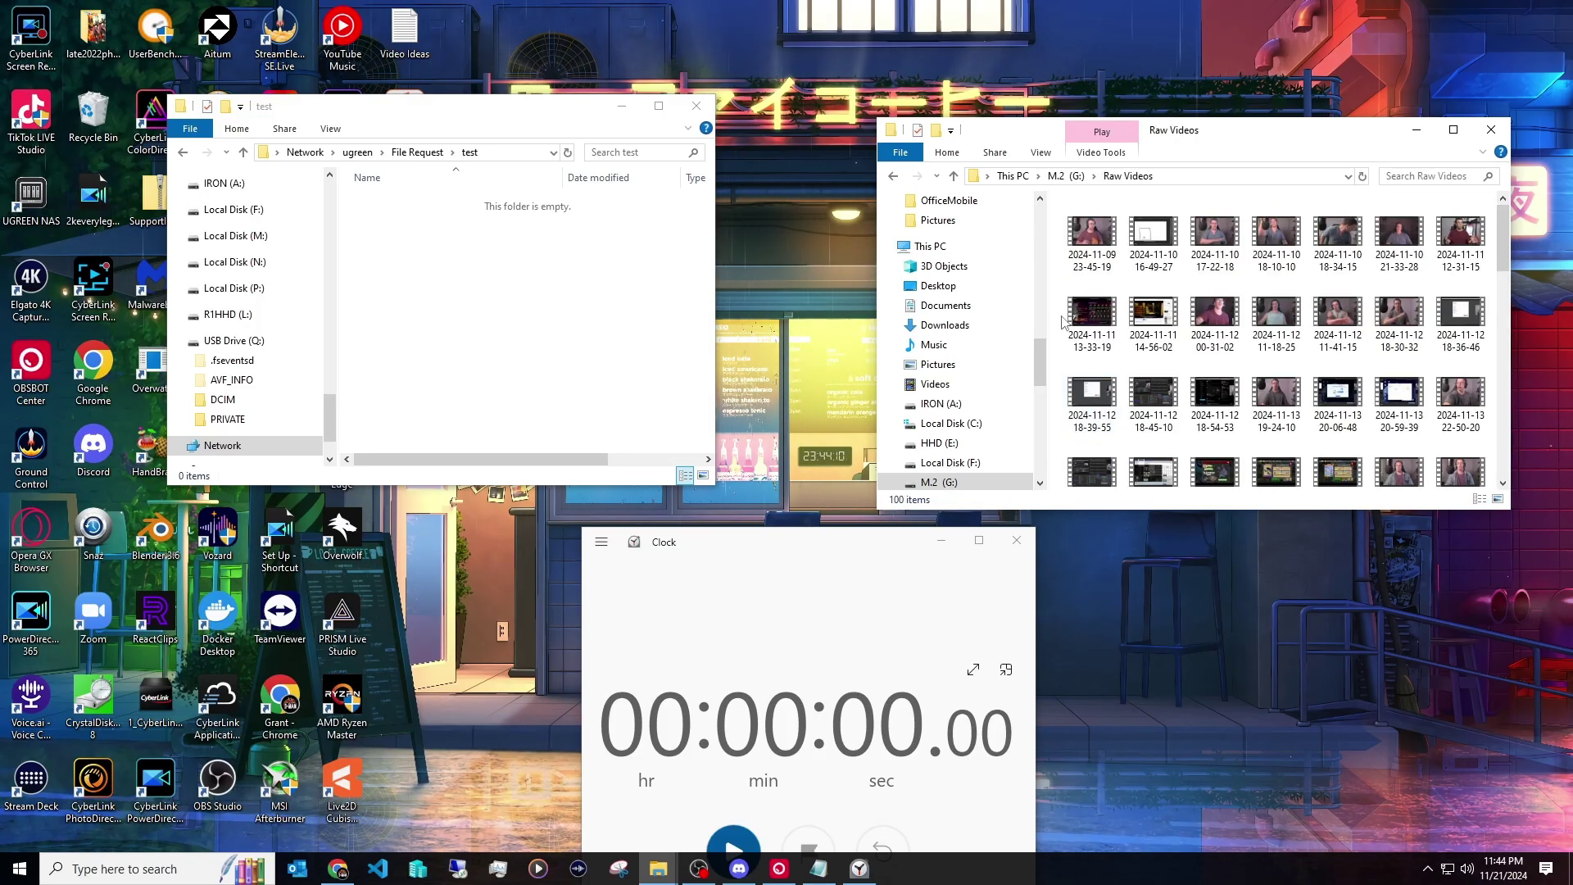
pyautogui.hotkey('ctrl', 'a')
pyautogui.click(573, 311)
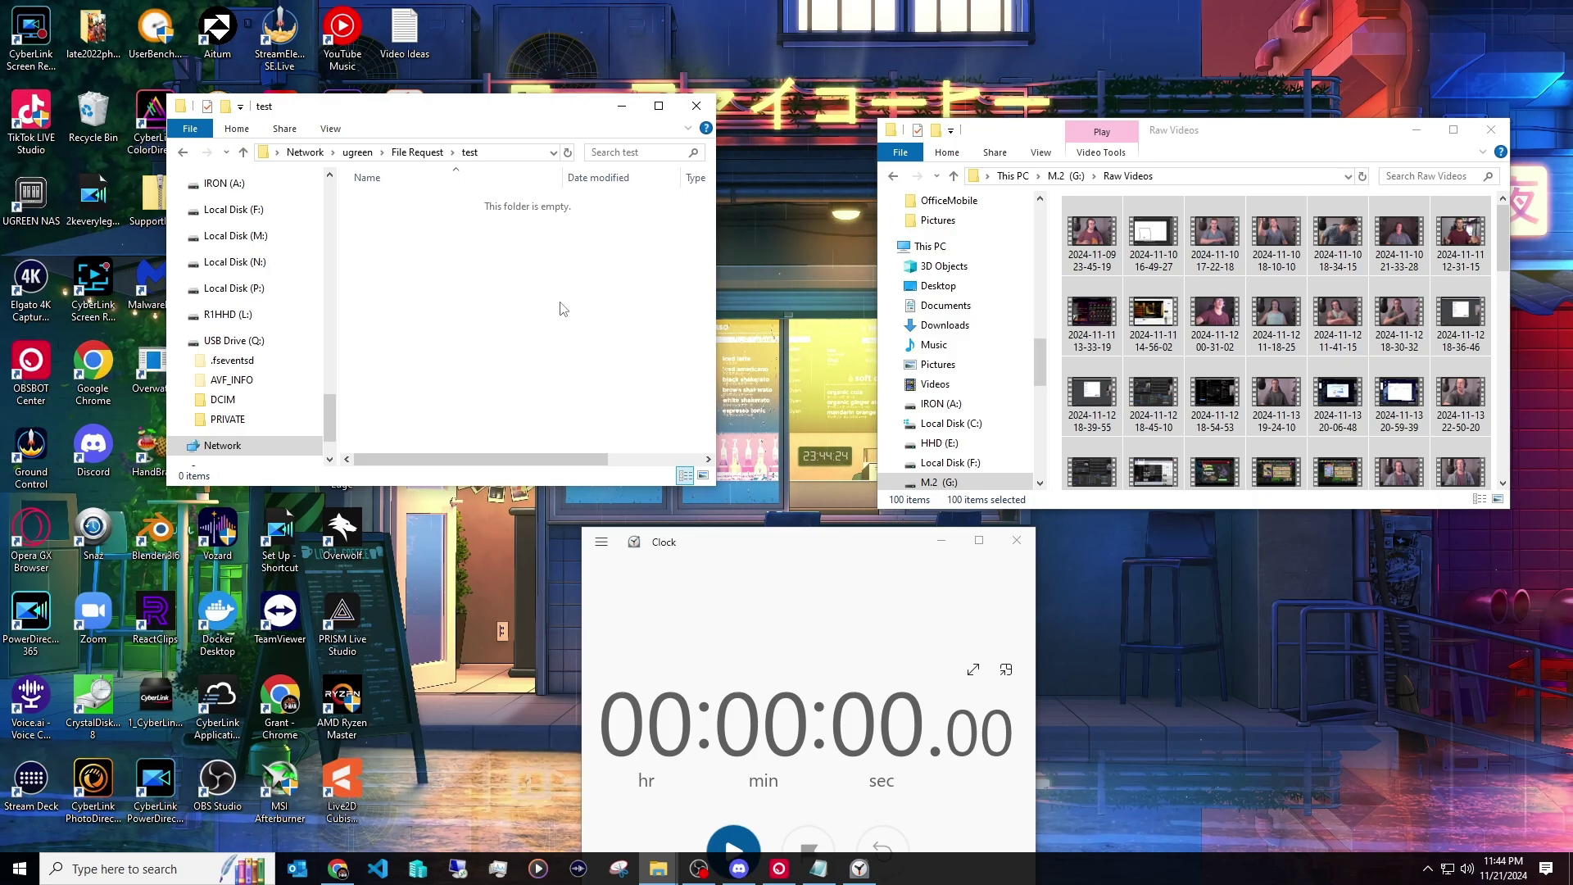
pyautogui.hotkey('ctrl', 'v')
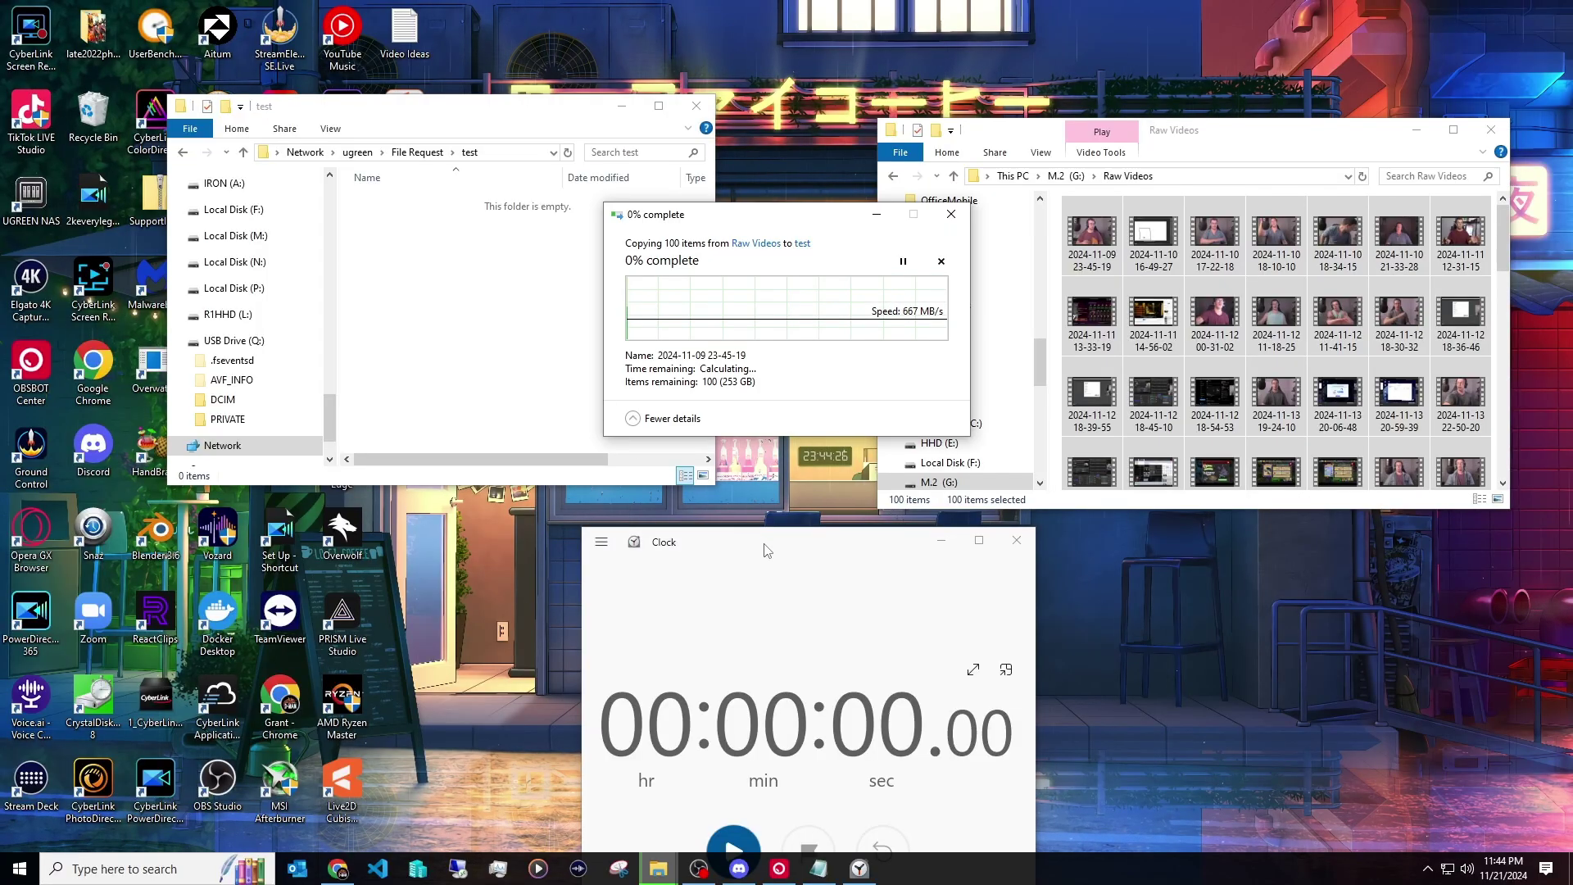
# Step: Time the file transfer with the Clock stopwatch, and go up to the File Request folder once it finishes
pyautogui.moveTo(767, 550); pyautogui.dragTo(774, 484)
pyautogui.click(741, 783)
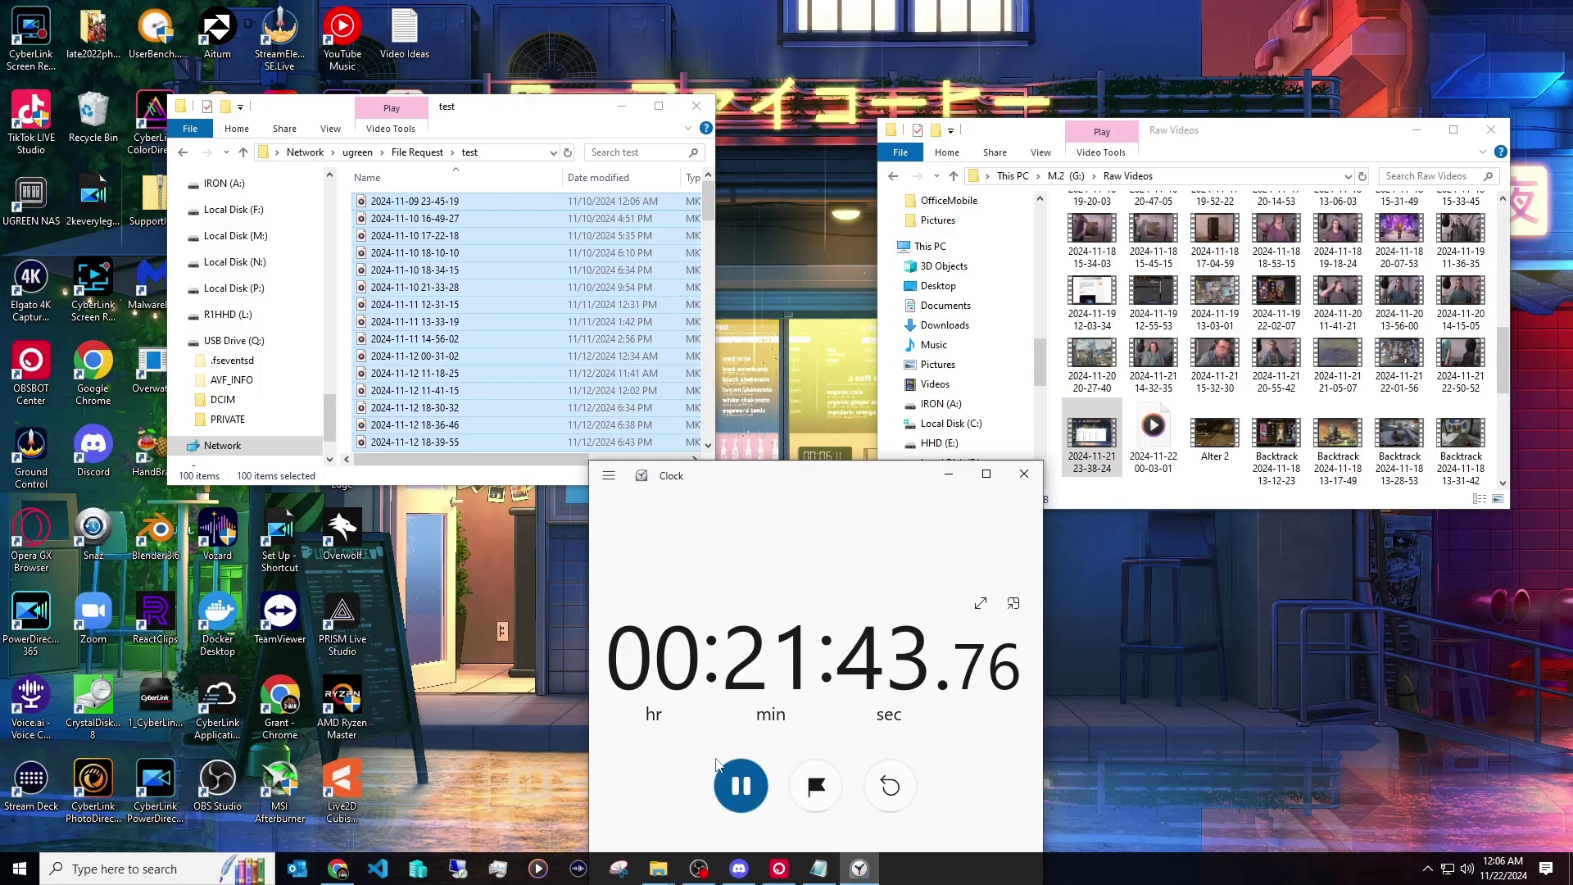
pyautogui.click(742, 783)
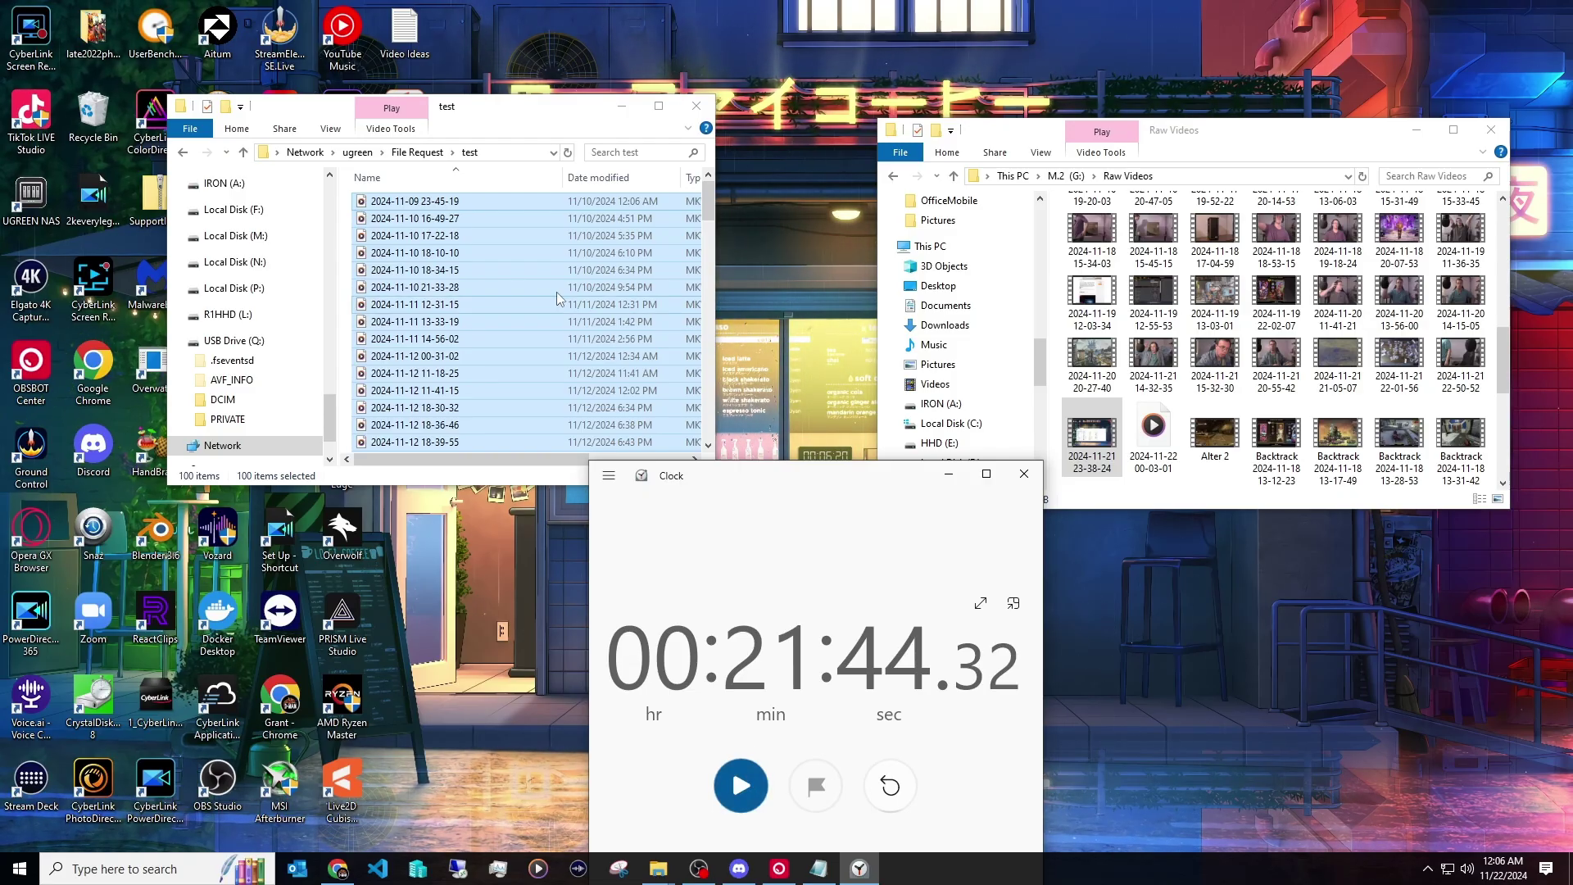
pyautogui.click(417, 151)
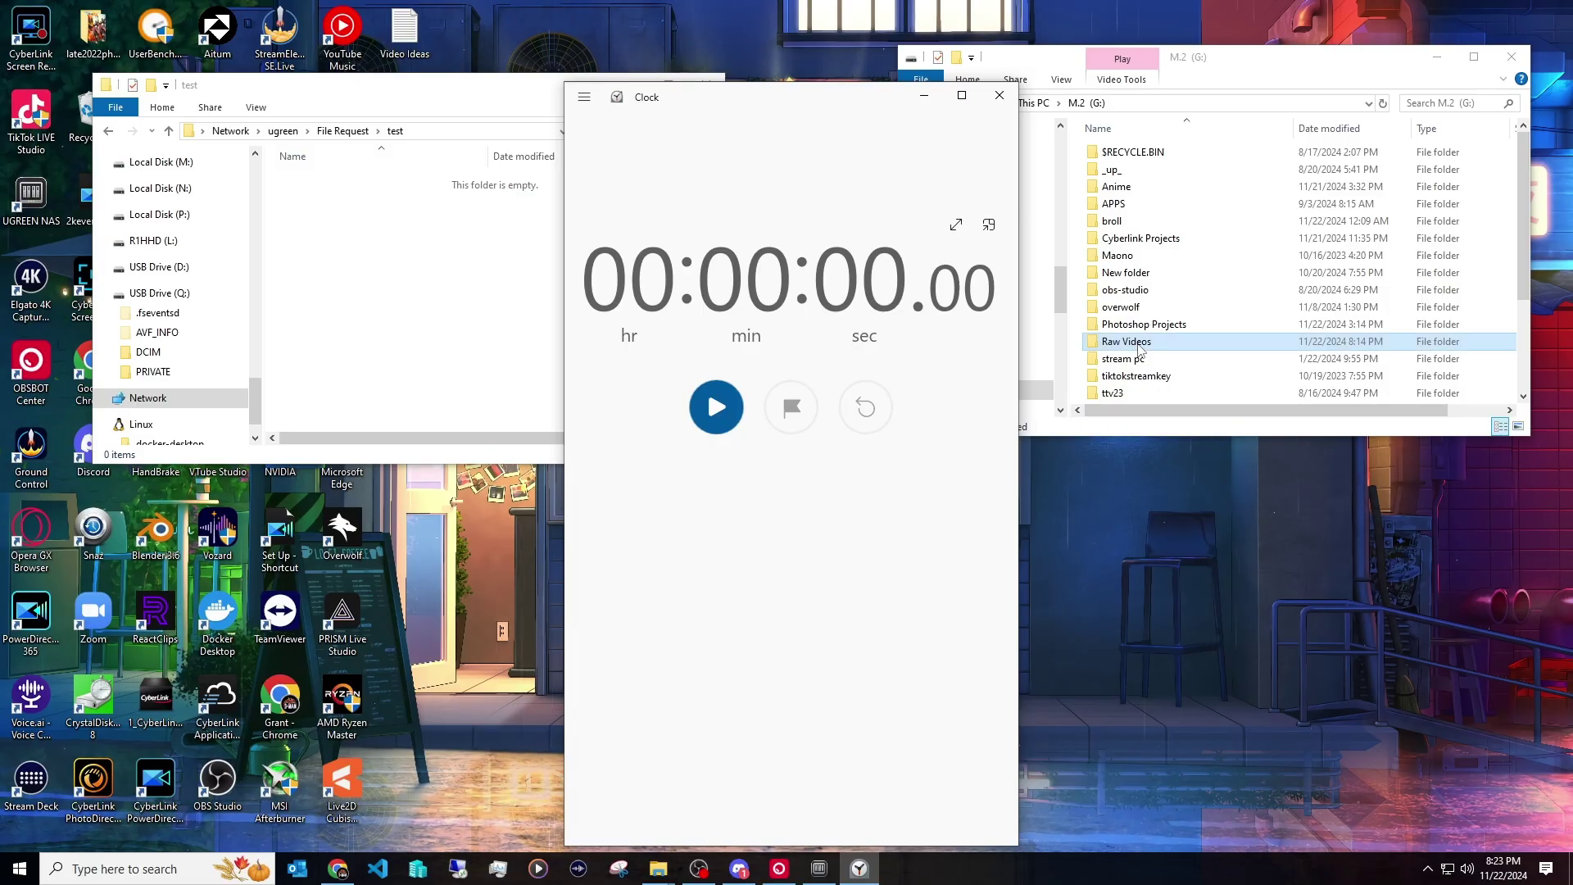
# Step: Copy all Raw Videos files into the emptied NAS test folder and time the transfer with the stopwatch
pyautogui.doubleClick(1139, 345)
pyautogui.hotkey('ctrl', 'a')
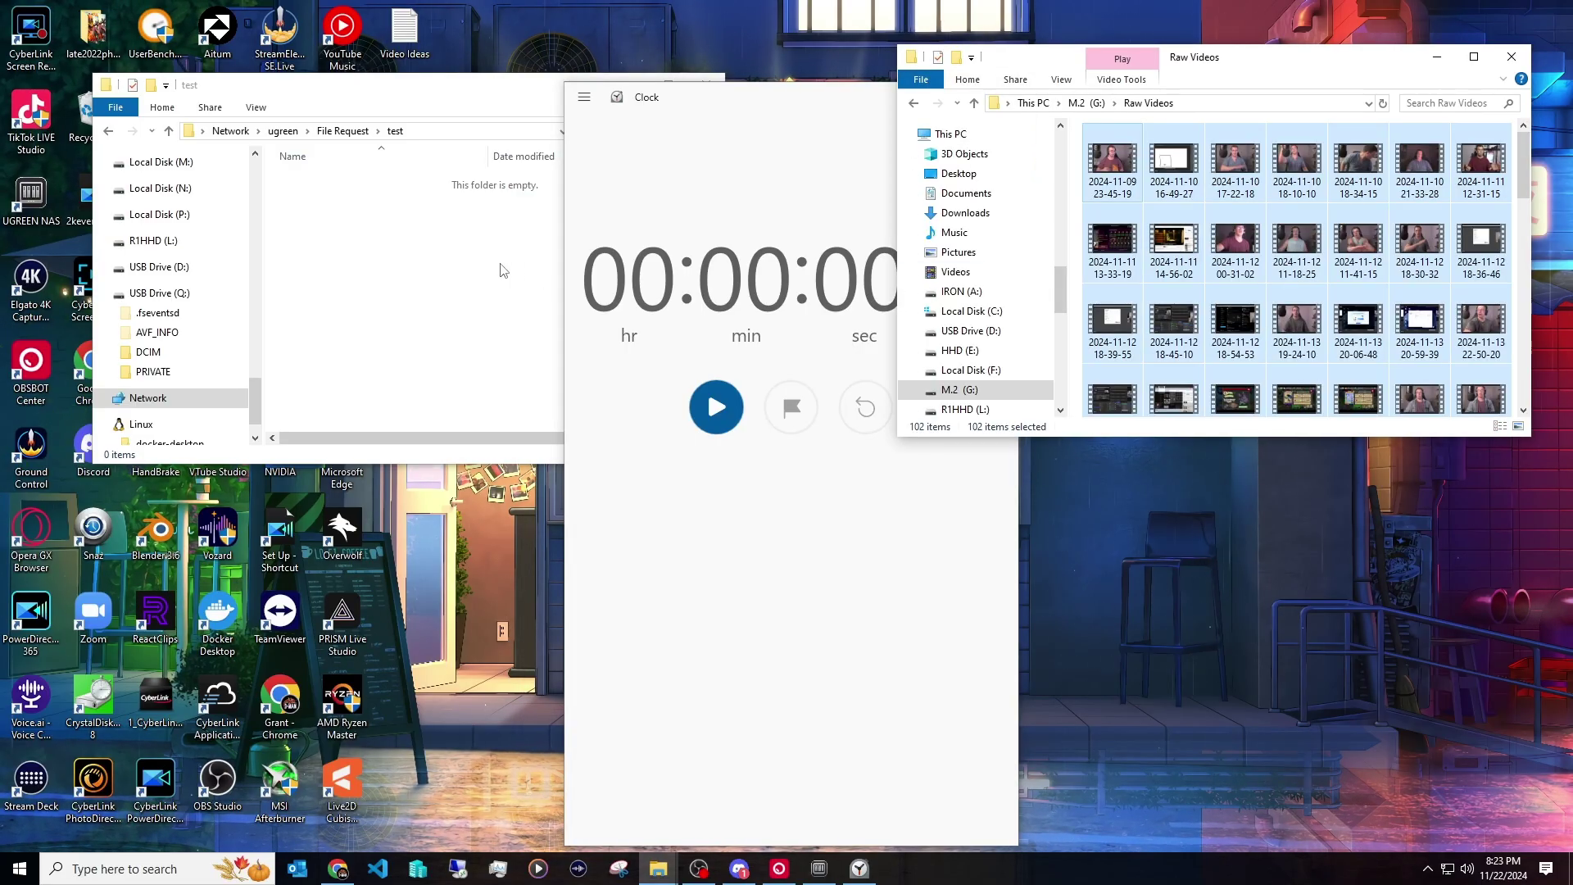
pyautogui.click(503, 271)
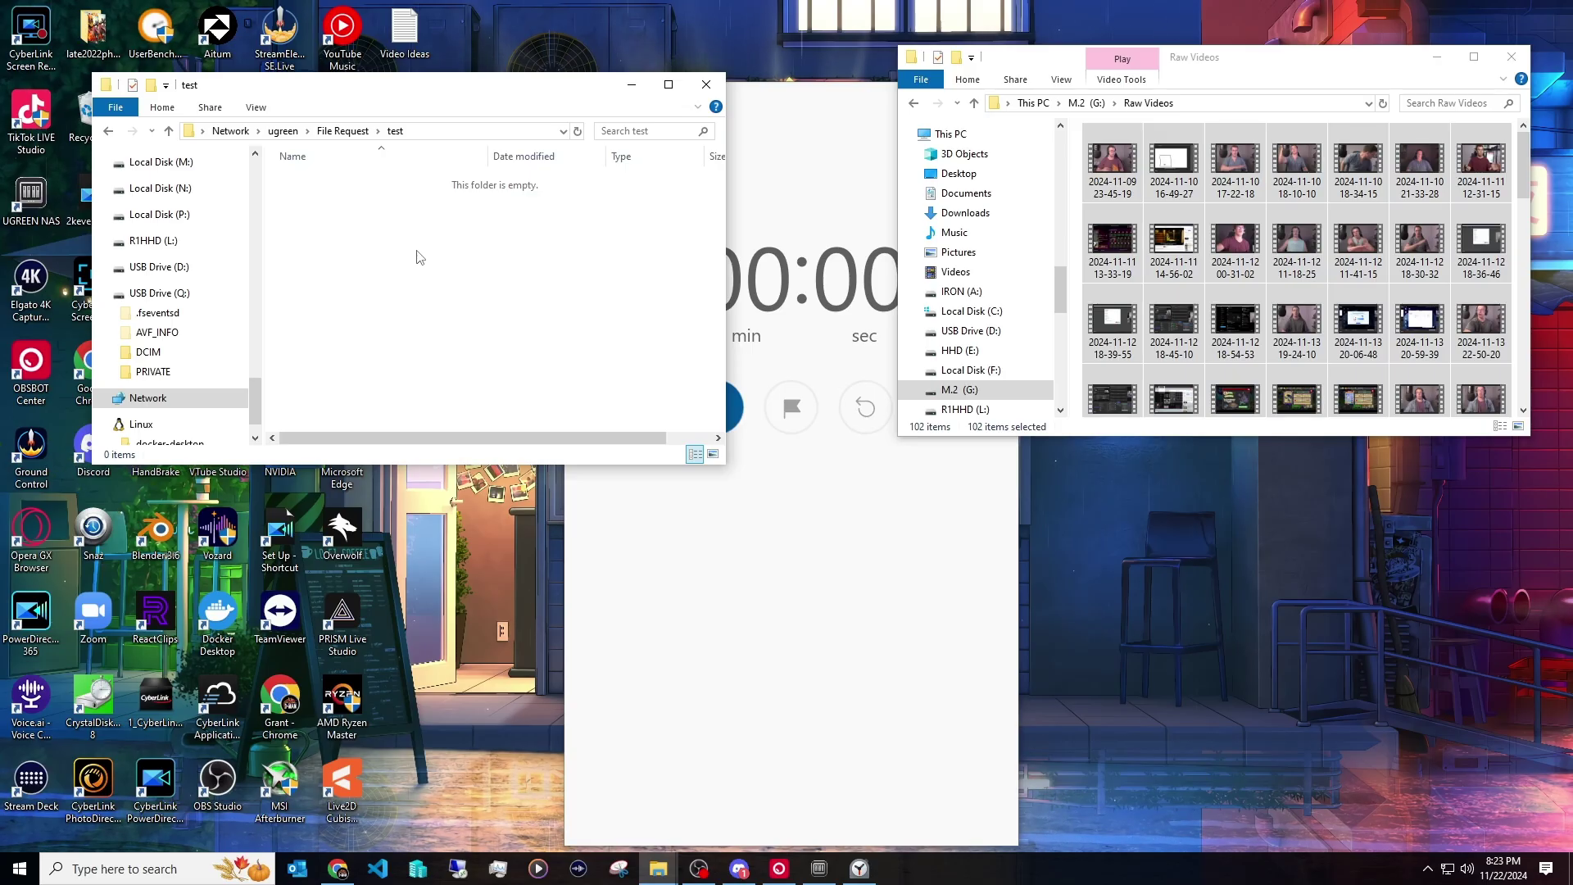
pyautogui.click(787, 499)
pyautogui.click(729, 422)
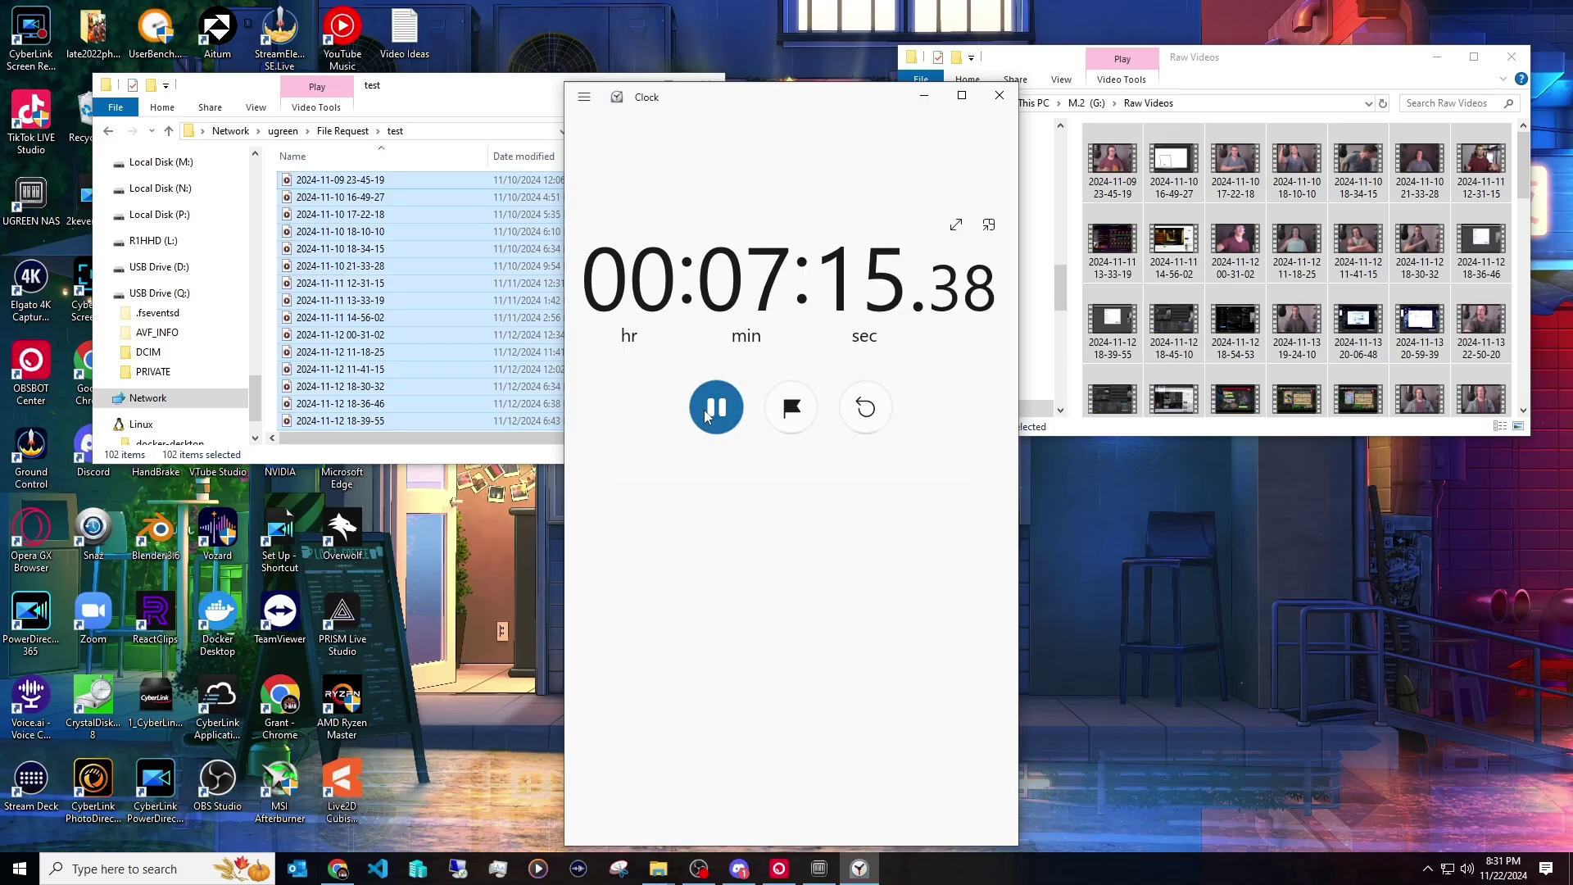
pyautogui.click(708, 411)
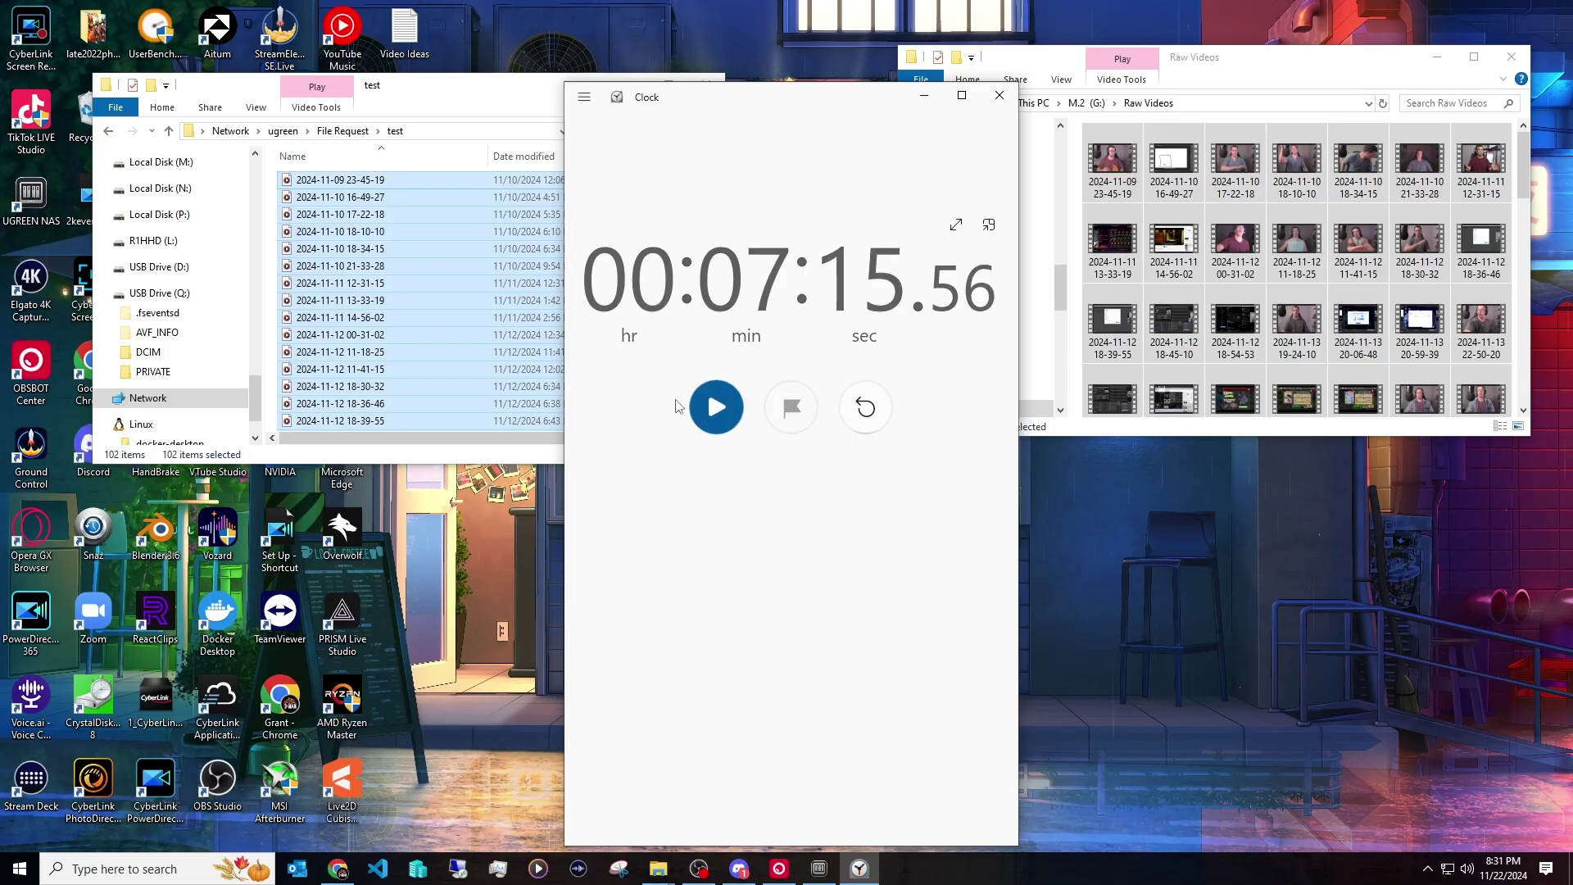